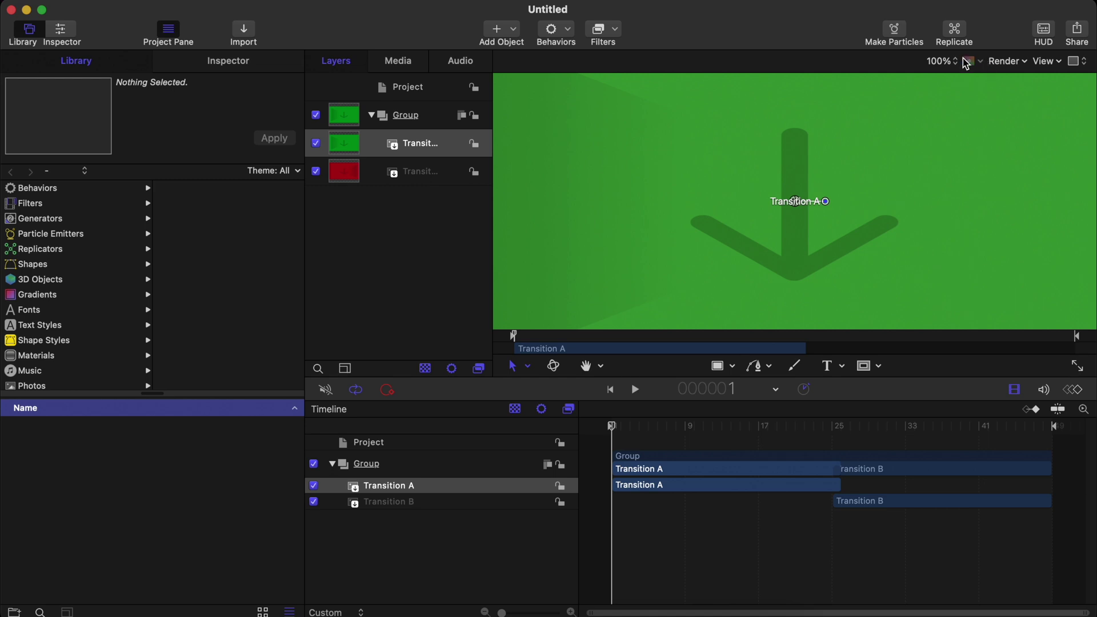
Set the canvas zoom to Fit so the whole canvas shows
left_click(965, 63)
left_click(939, 60)
left_click(938, 60)
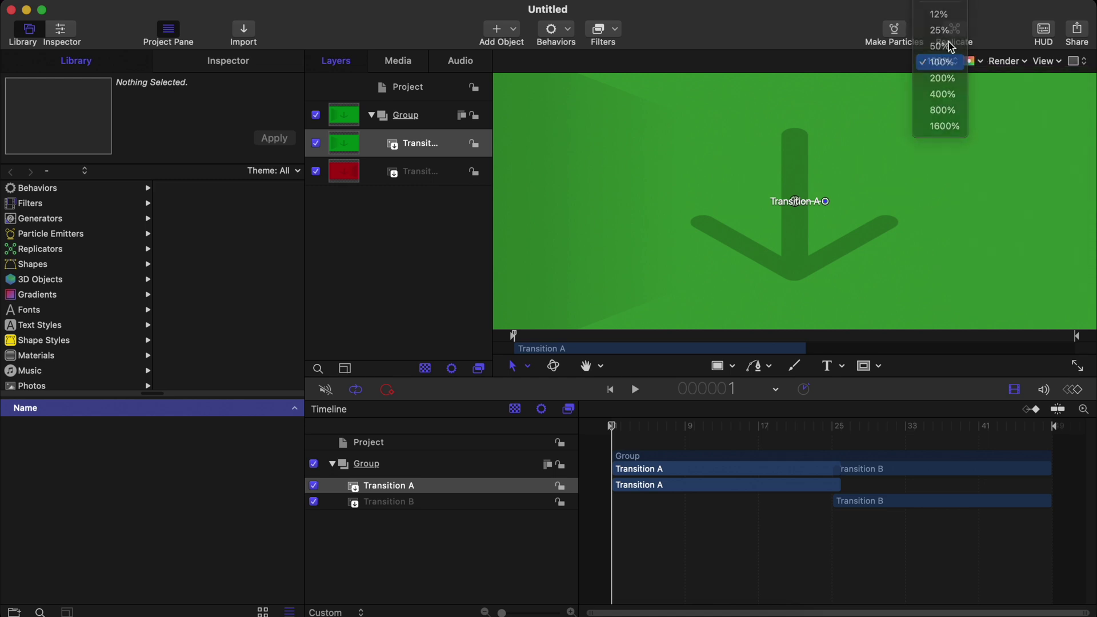
left_click(945, 3)
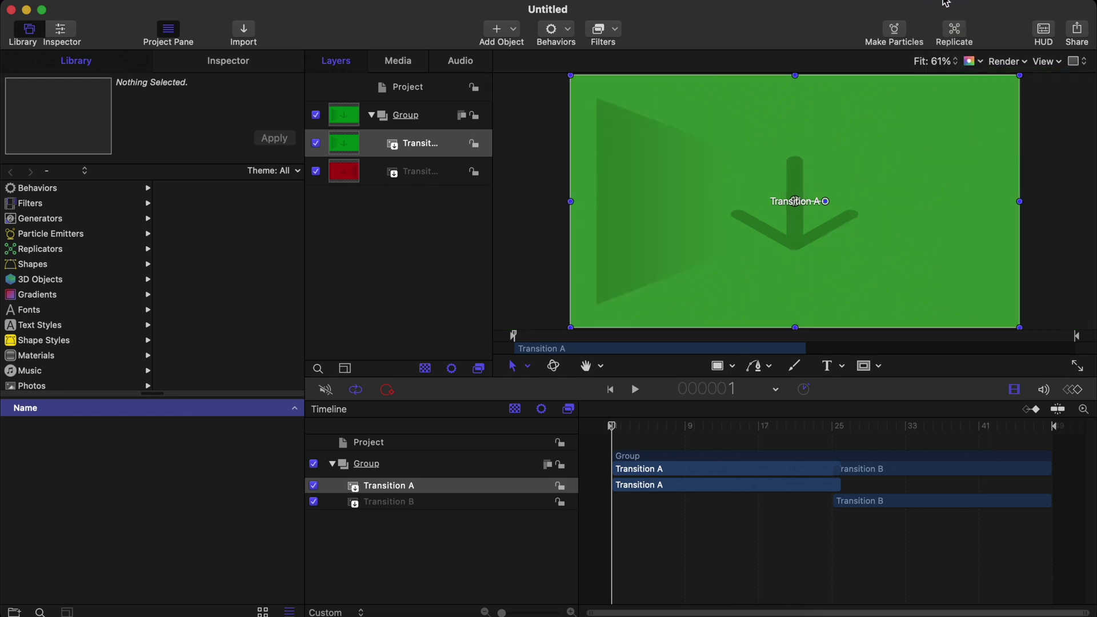
Scrub to frame 34 to view Transition B, return to frame 1, and list the Library's filters
left_click(700, 516)
left_click_drag(725, 426, 924, 438)
left_click(477, 492)
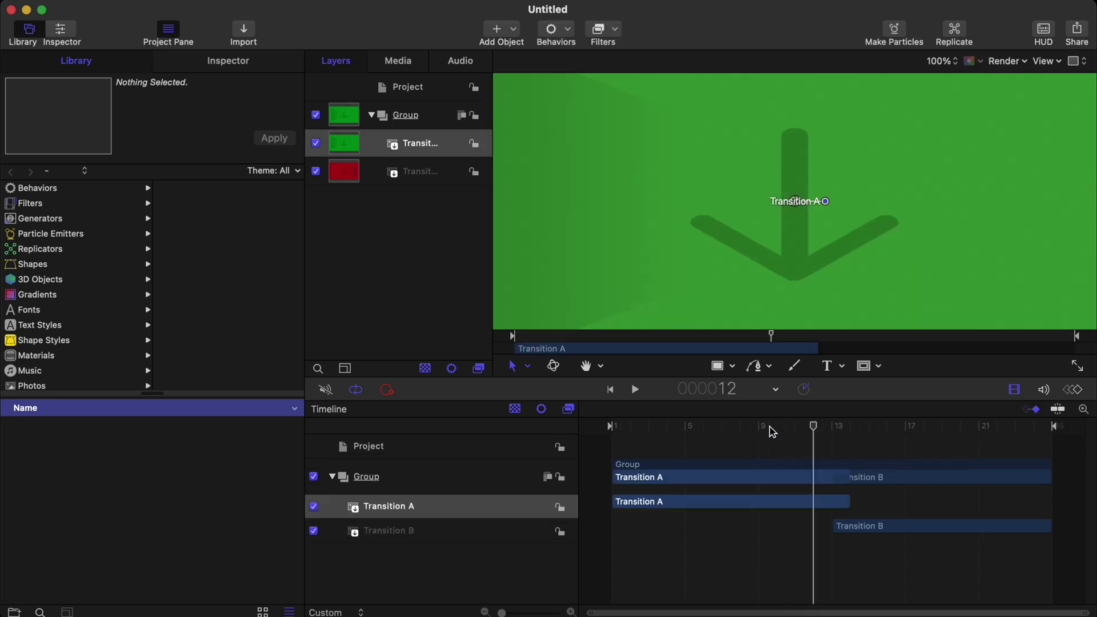
left_click_drag(813, 429, 613, 434)
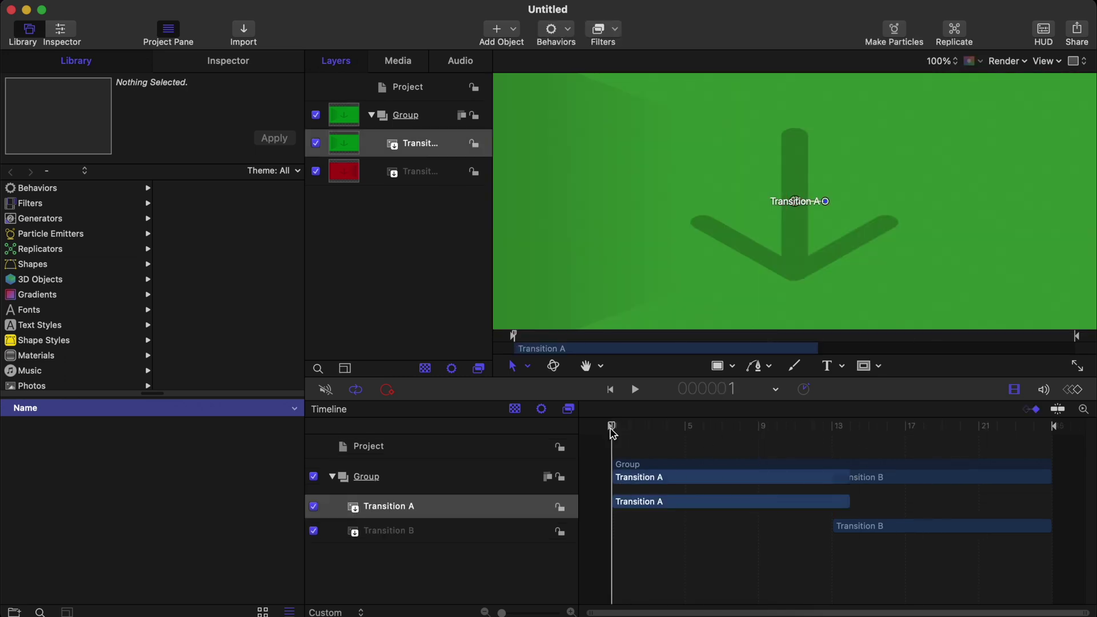
left_click(132, 203)
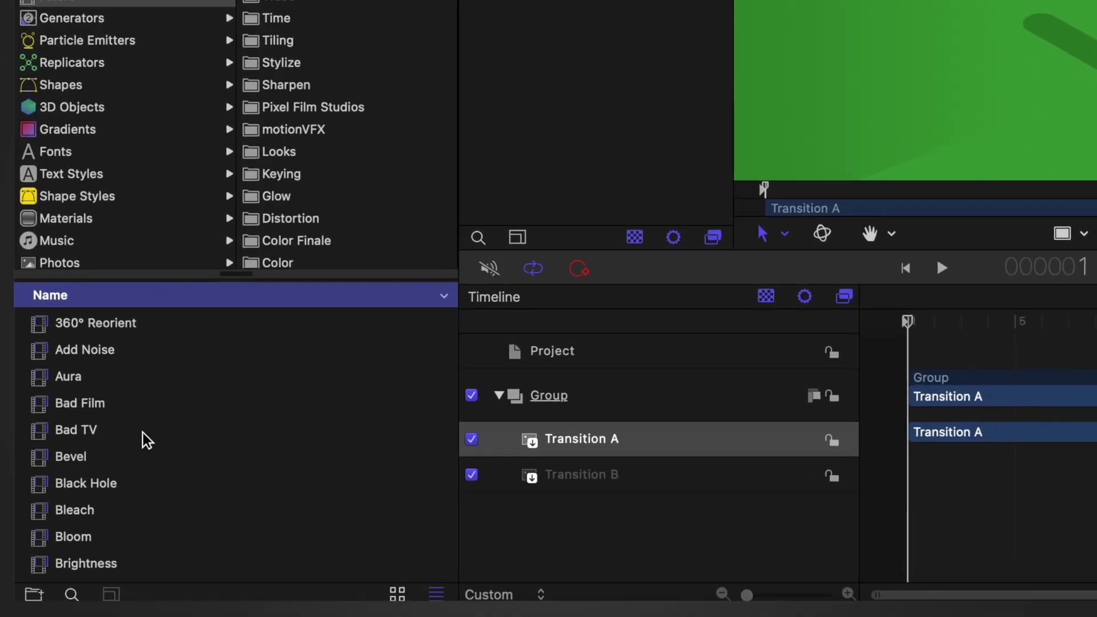
Compare the Bad Film and Bad TV filters, then apply Bad TV to Transition A's group
left_click(89, 502)
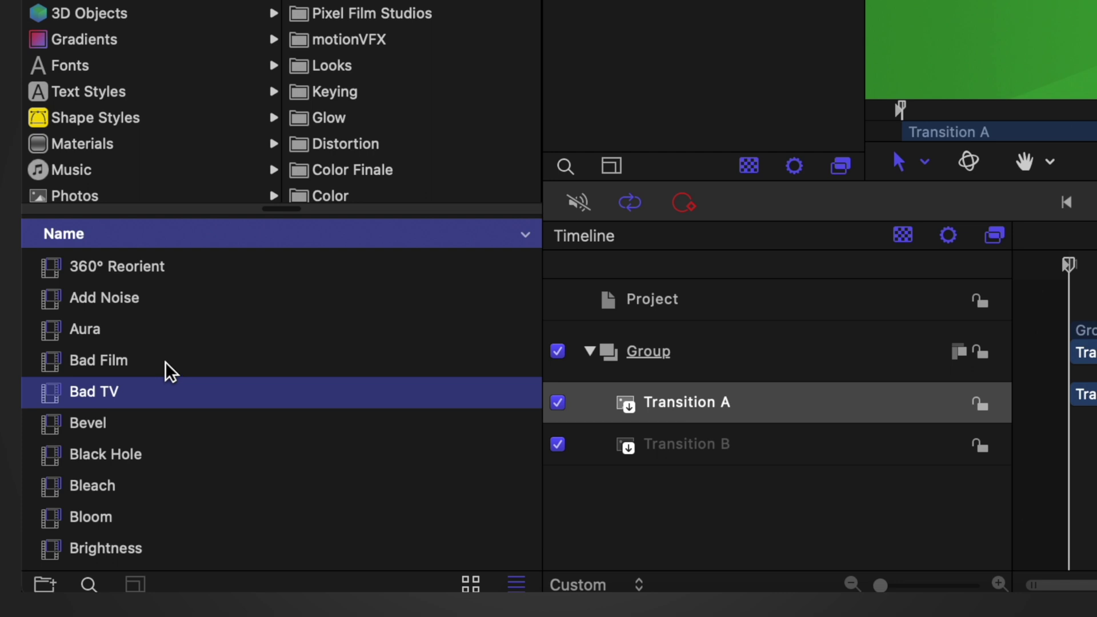
left_click(163, 360)
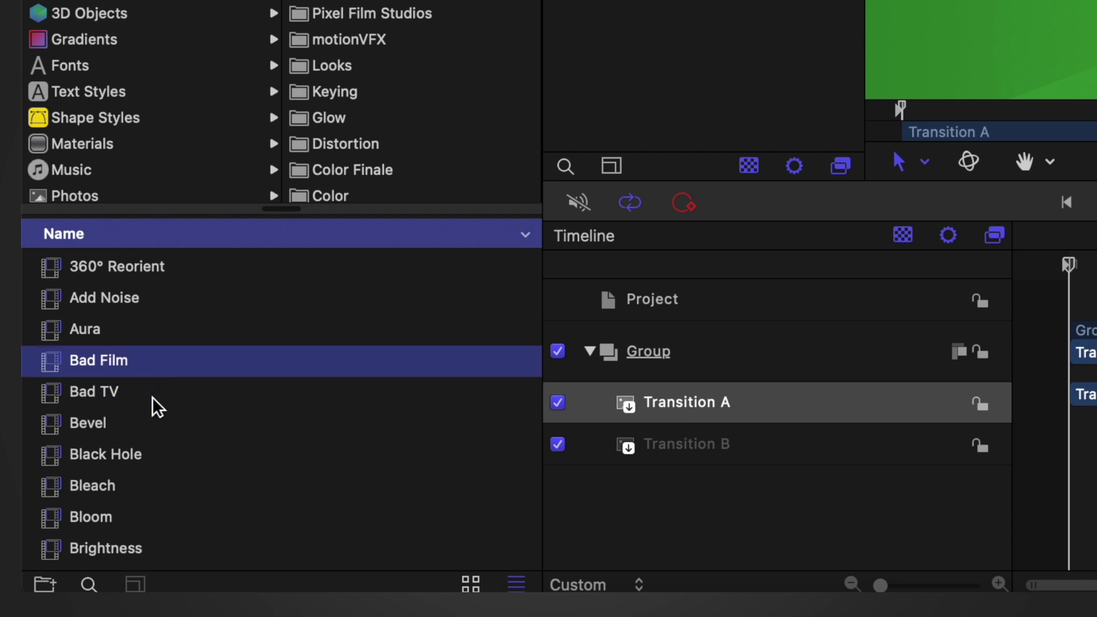
left_click(148, 411)
left_click(140, 477)
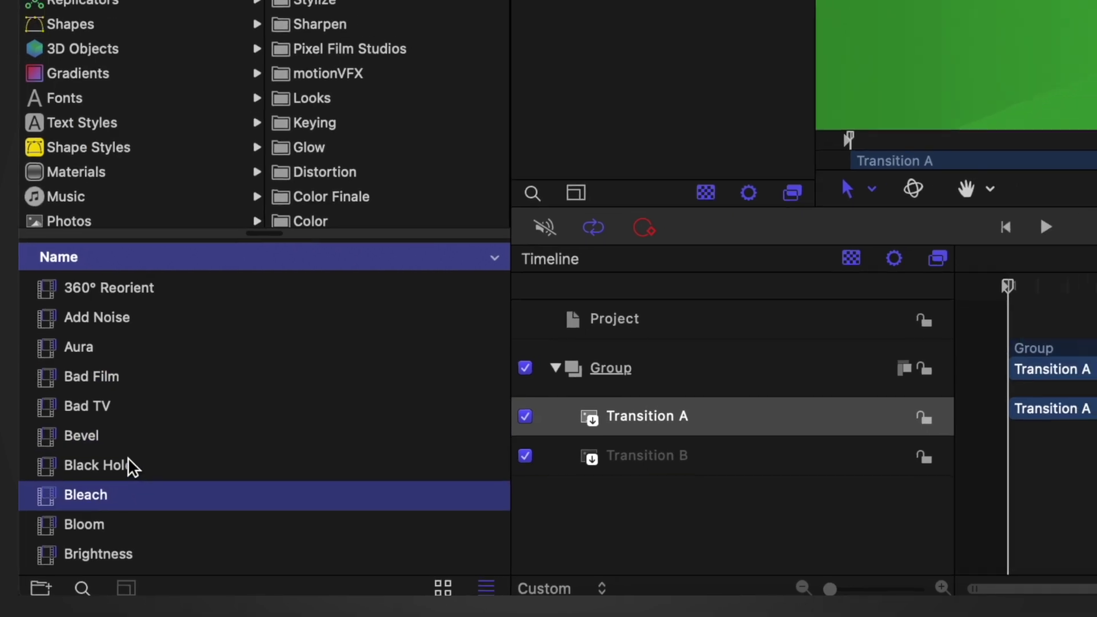
left_click(129, 462)
left_click(129, 403)
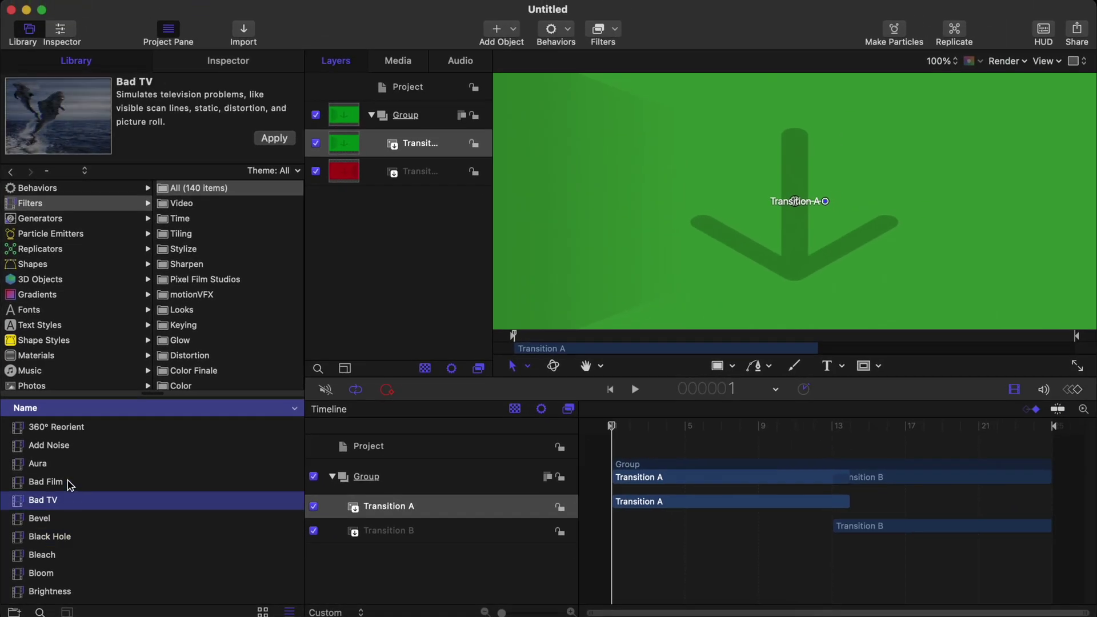
left_click(70, 483)
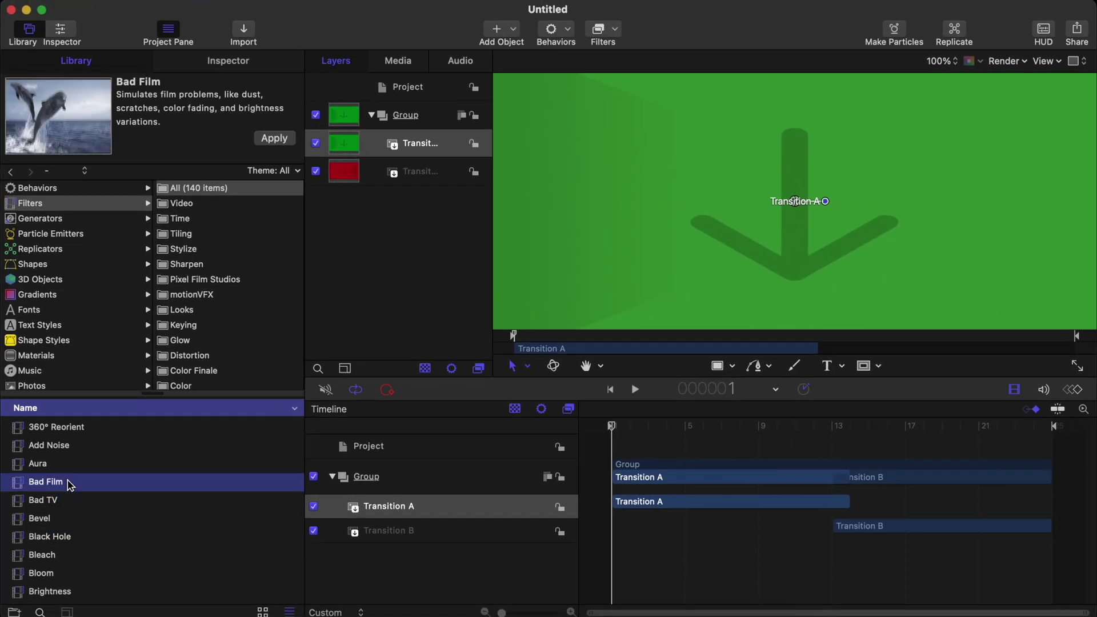
left_click(69, 501)
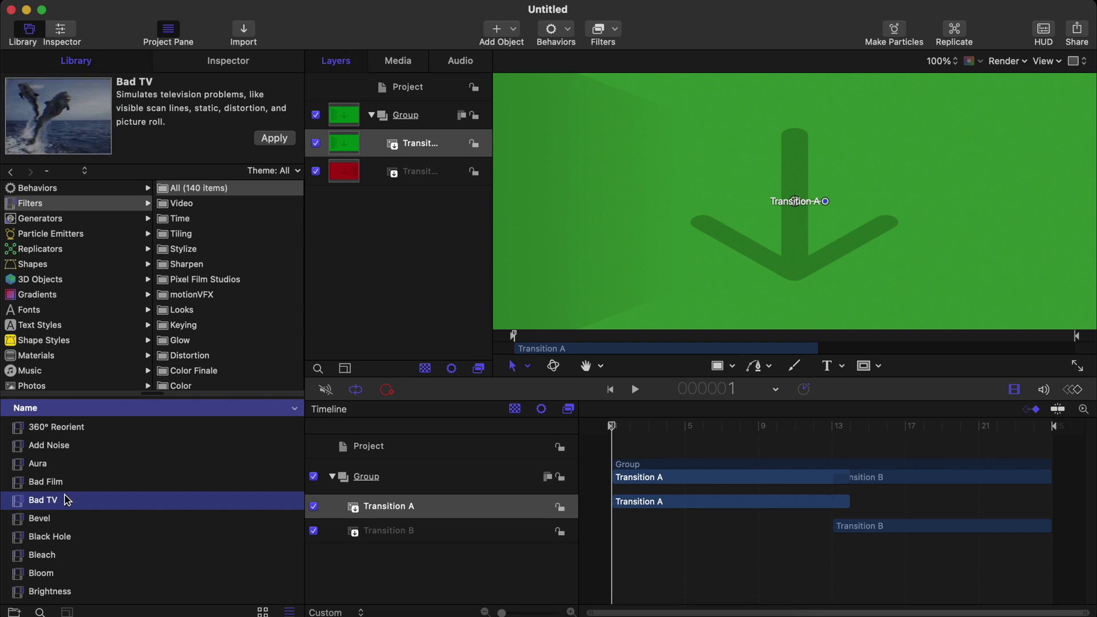
left_click(60, 487)
left_click(57, 503)
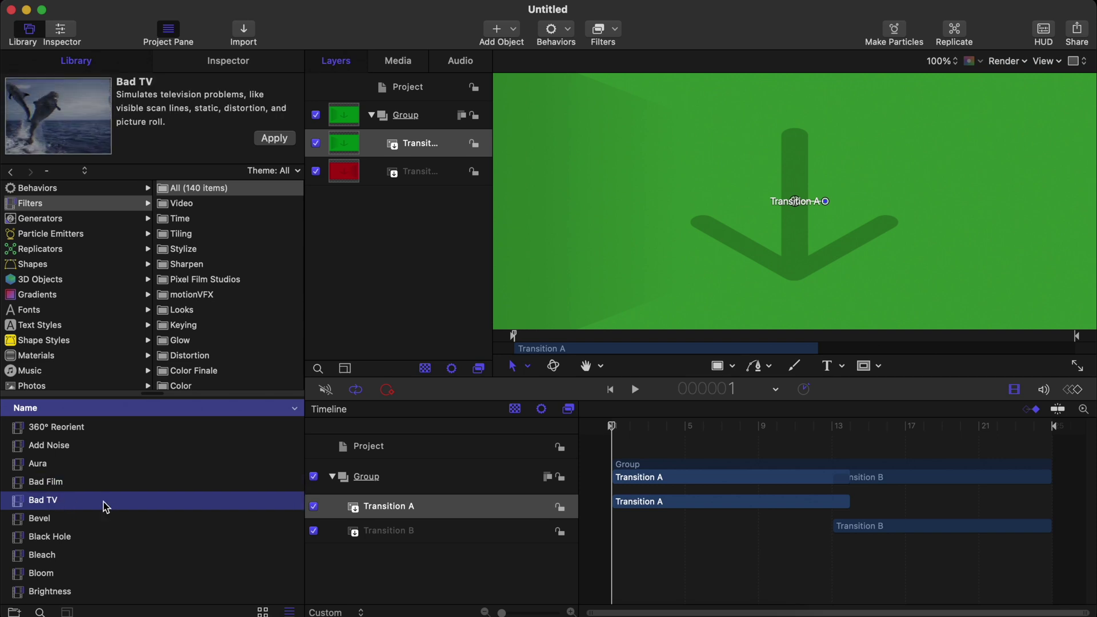
left_click_drag(106, 507, 394, 500)
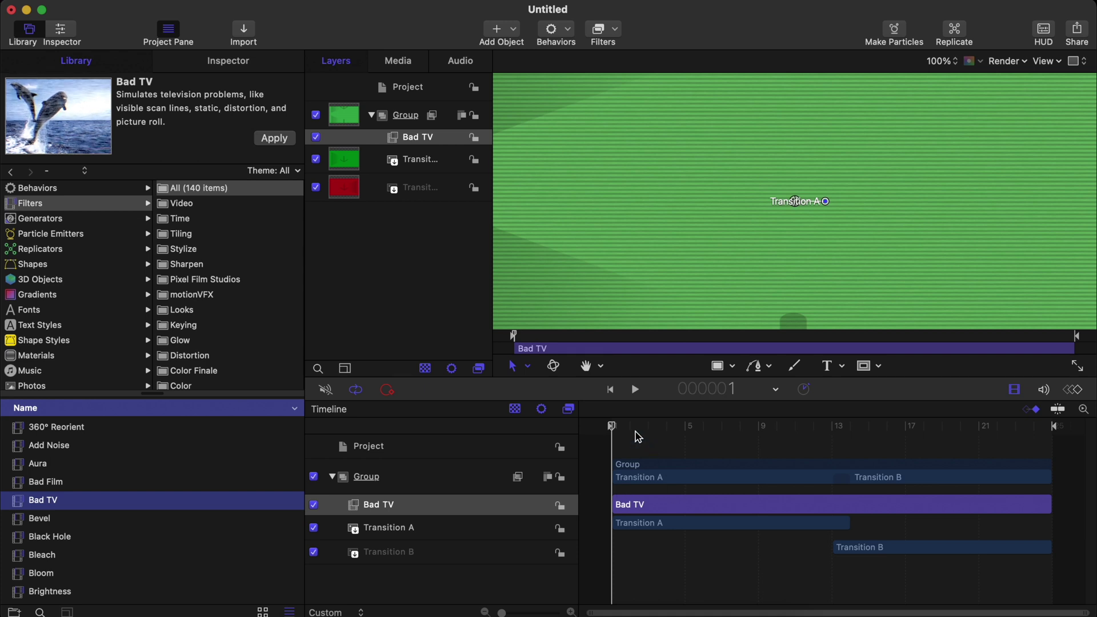
Enable keyframe recording at frame 10, then move to frames 14 and 17 to key Bad TV Waviness
left_click_drag(638, 437, 773, 437)
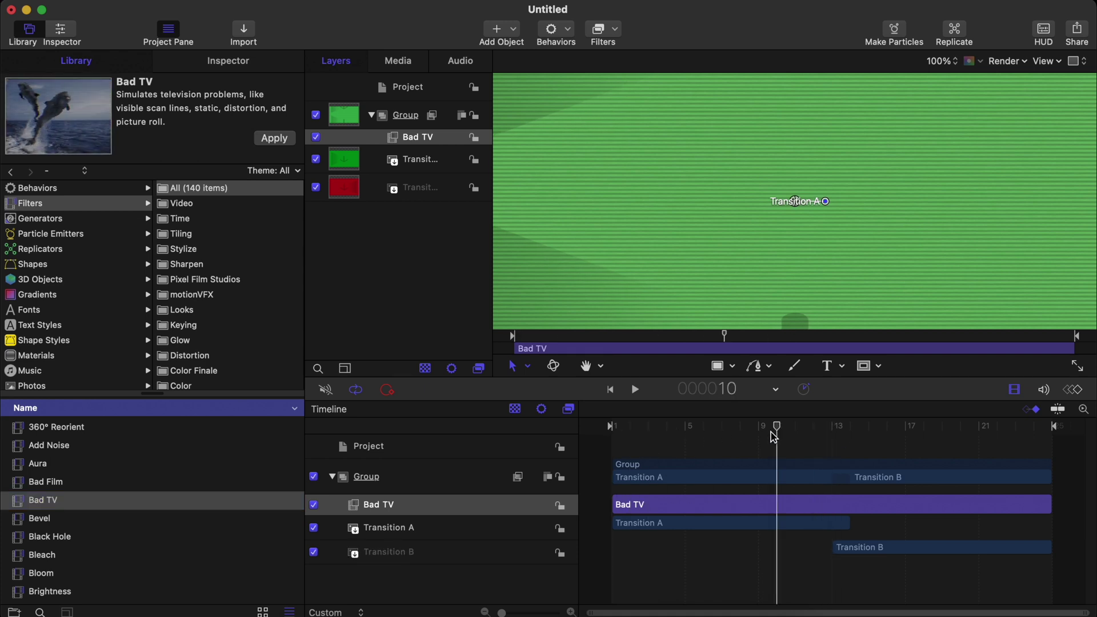
left_click(1030, 410)
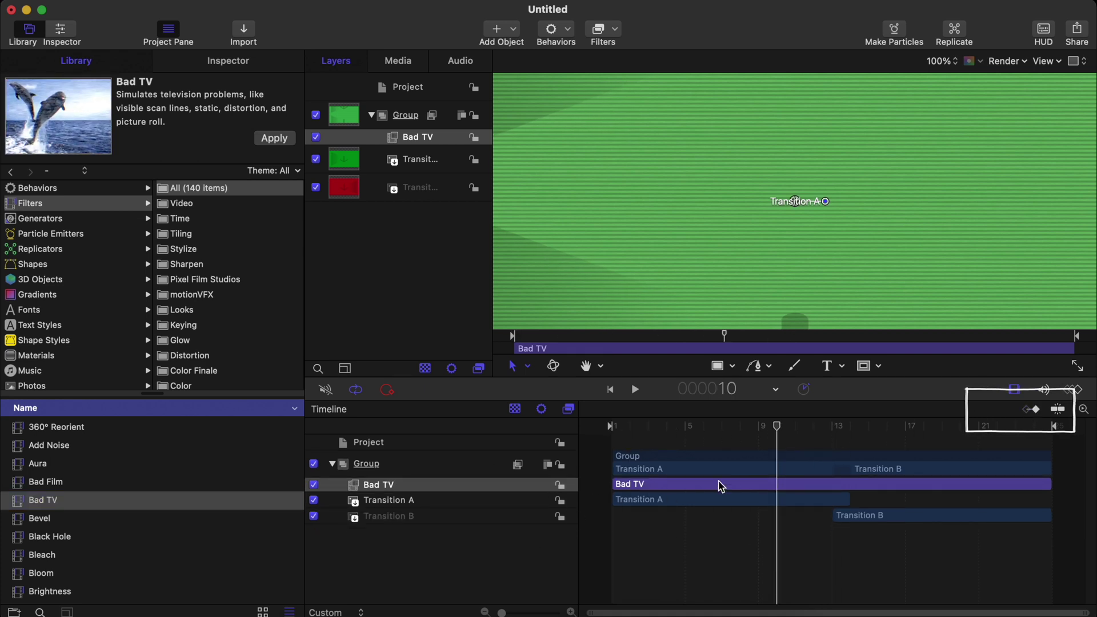
left_click(1030, 410)
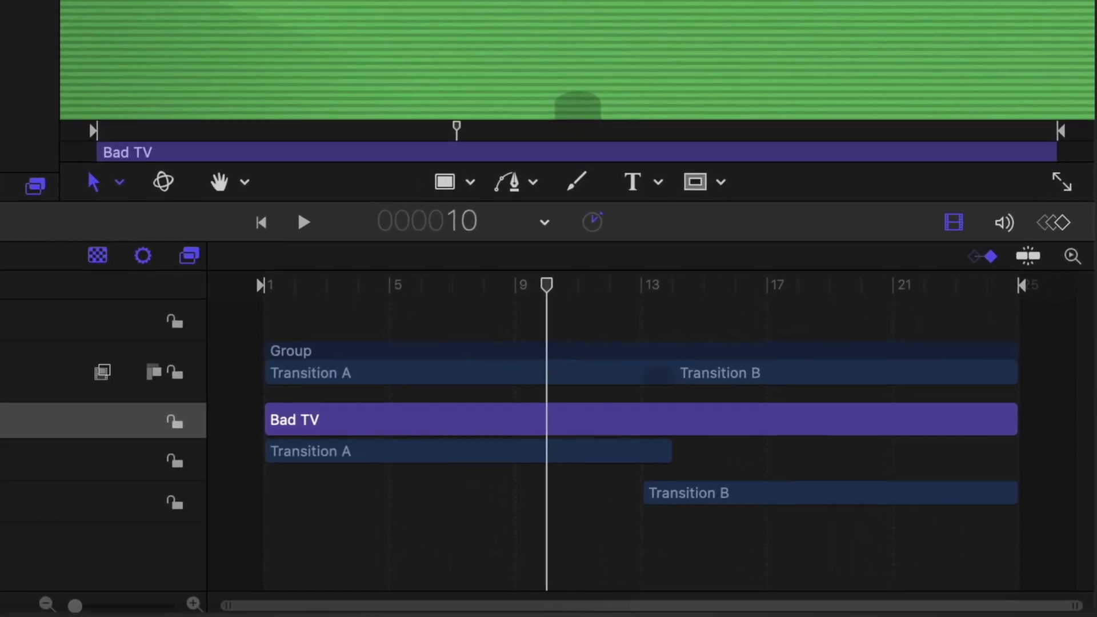
left_click(675, 289)
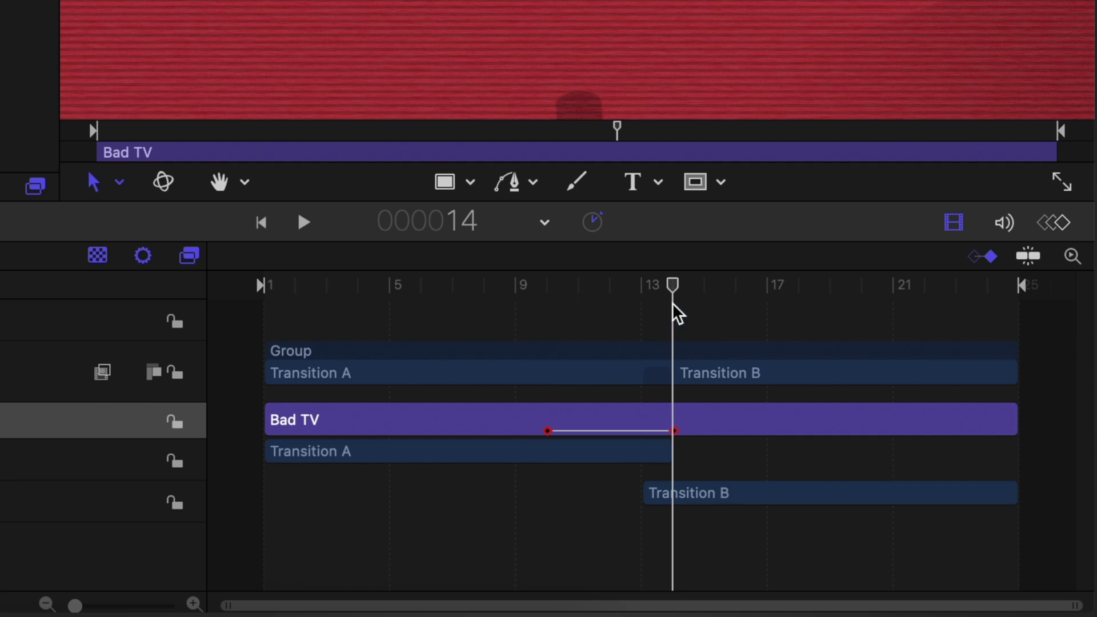
left_click_drag(677, 313, 811, 339)
left_click_drag(674, 284, 764, 290)
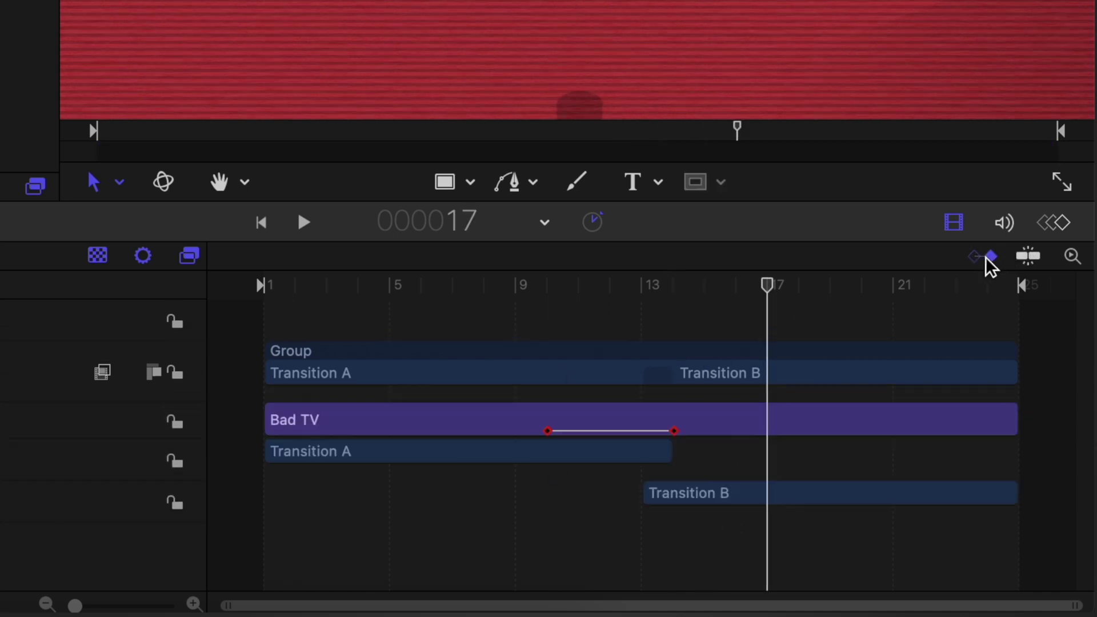
left_click(116, 433)
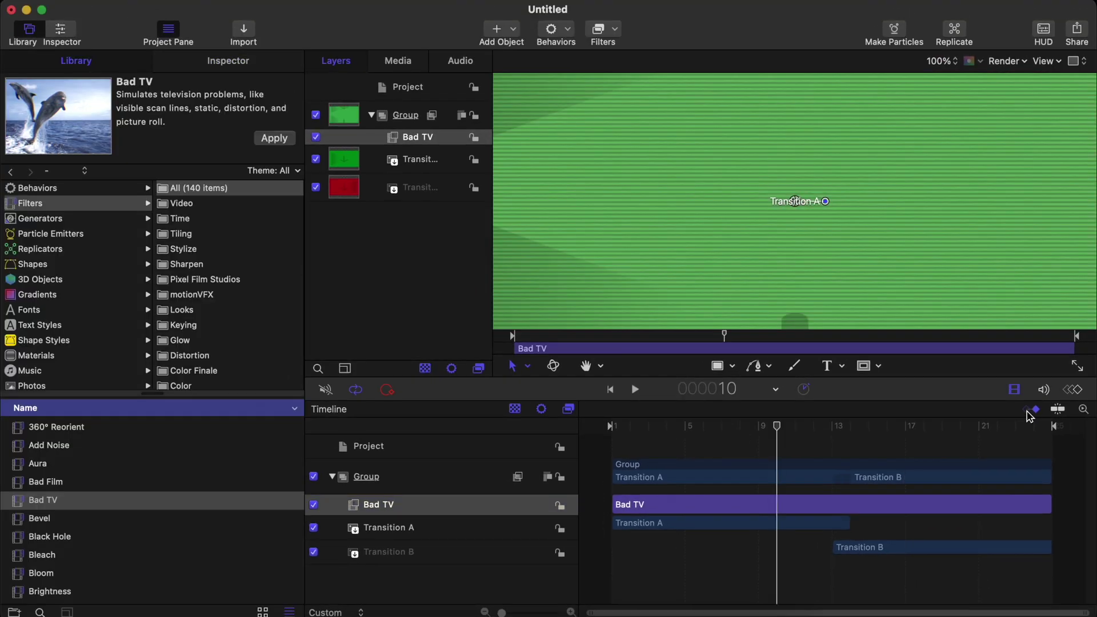
Turn keyframe recording off and play the transition from frame 1 to preview Bad TV
left_click(1028, 413)
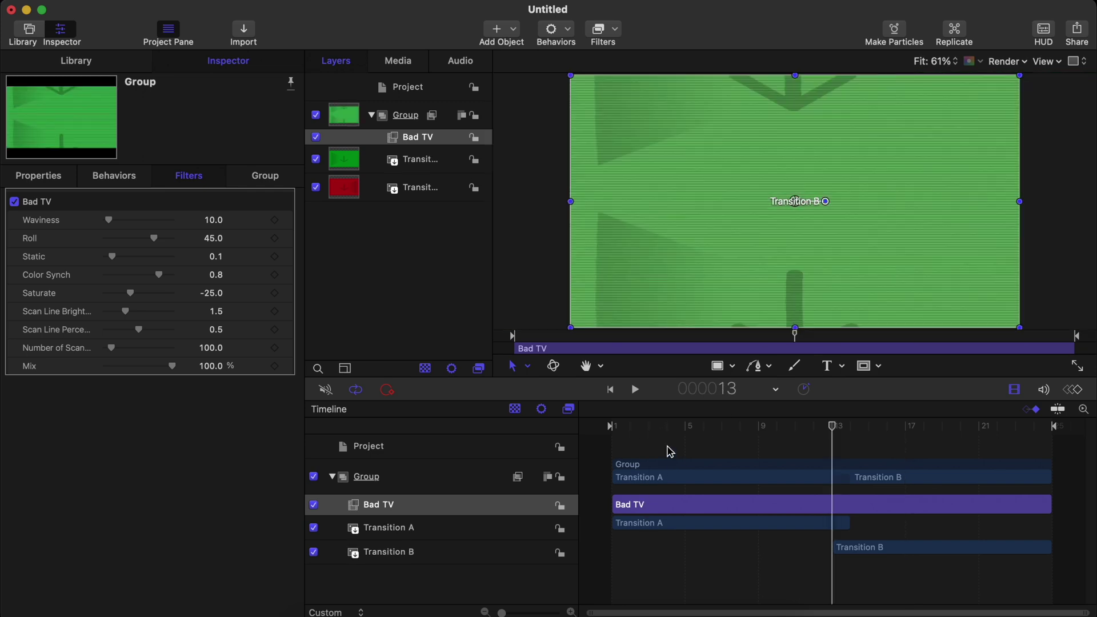
left_click_drag(657, 440, 614, 439)
key("space")
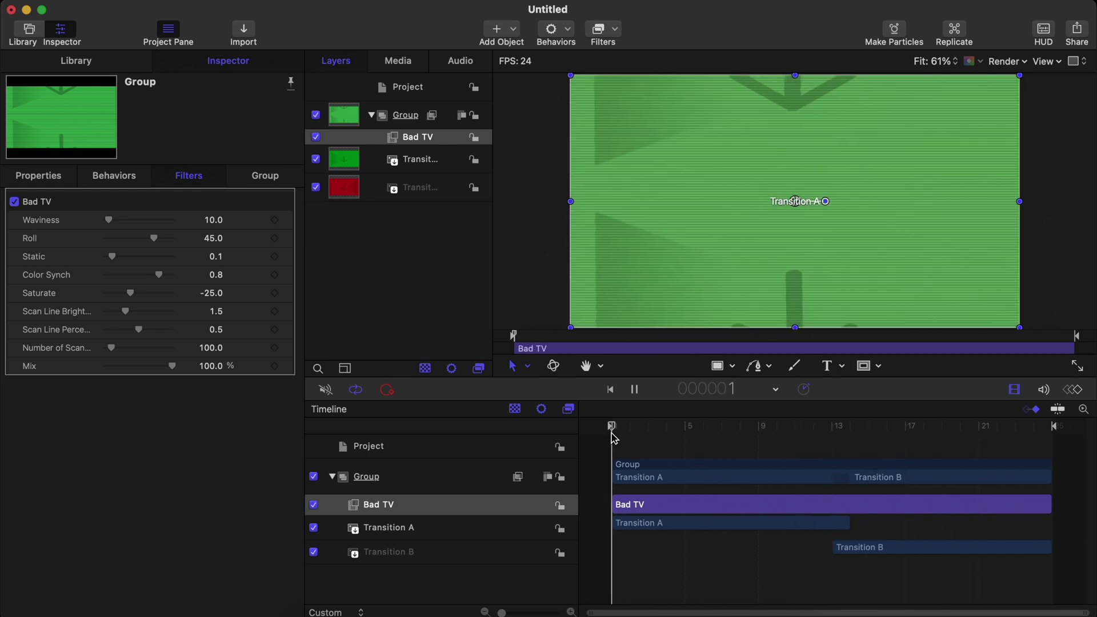
key("space")
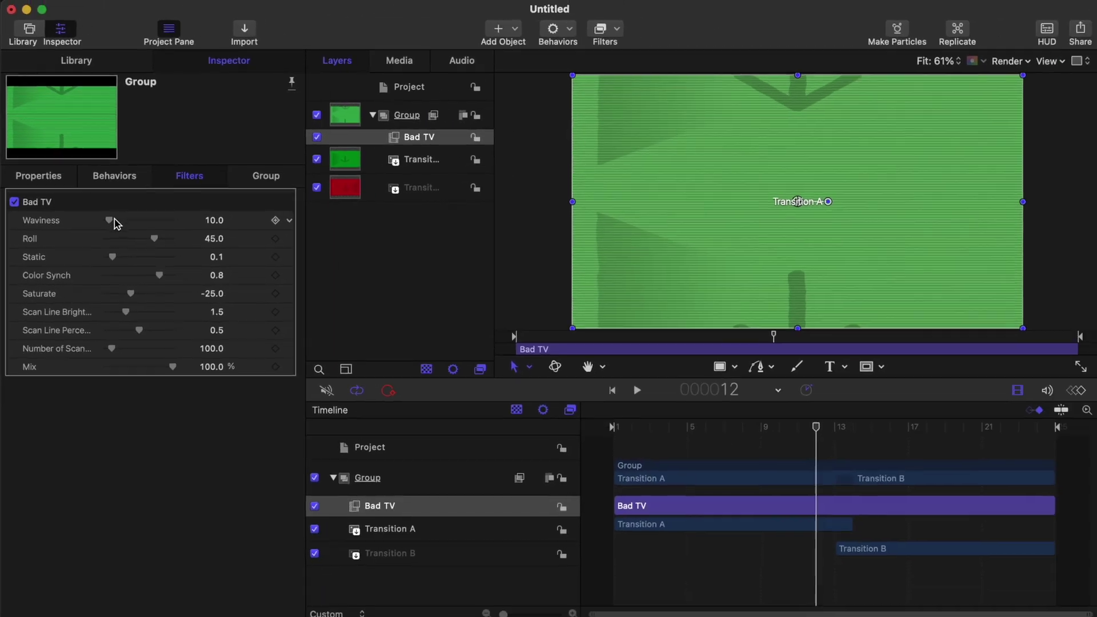
Raise the Bad TV Waviness to 101 and preview the distortion from near the start
left_click_drag(192, 298, 251, 307)
mouse_move(144, 225)
left_mouse_down()
mouse_move(154, 225)
mouse_move(140, 225)
left_mouse_up()
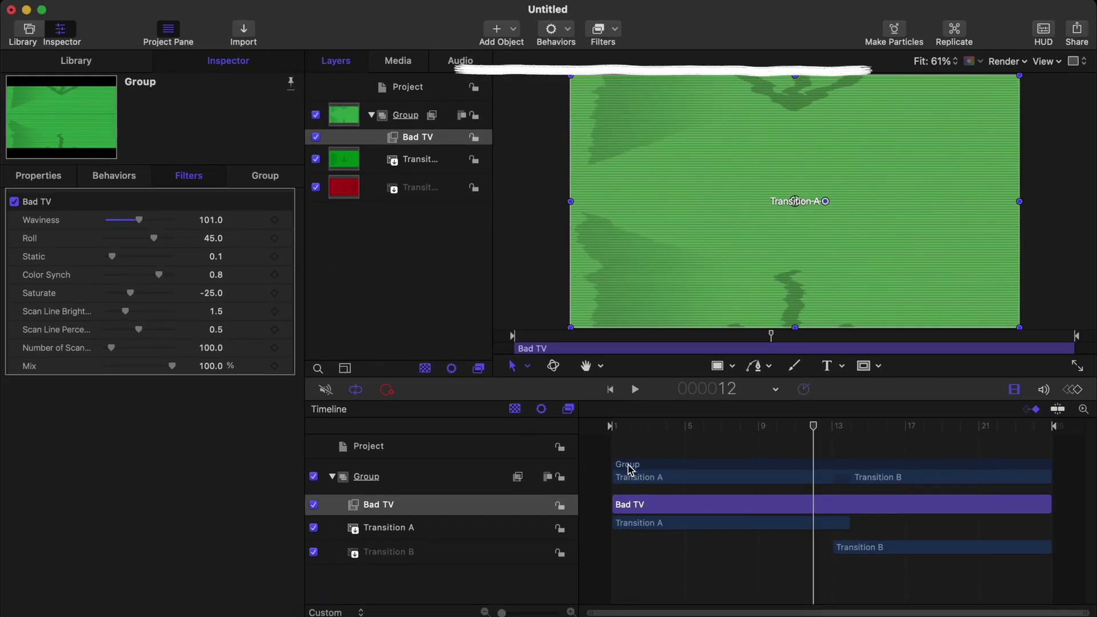
left_click(638, 436)
key("space")
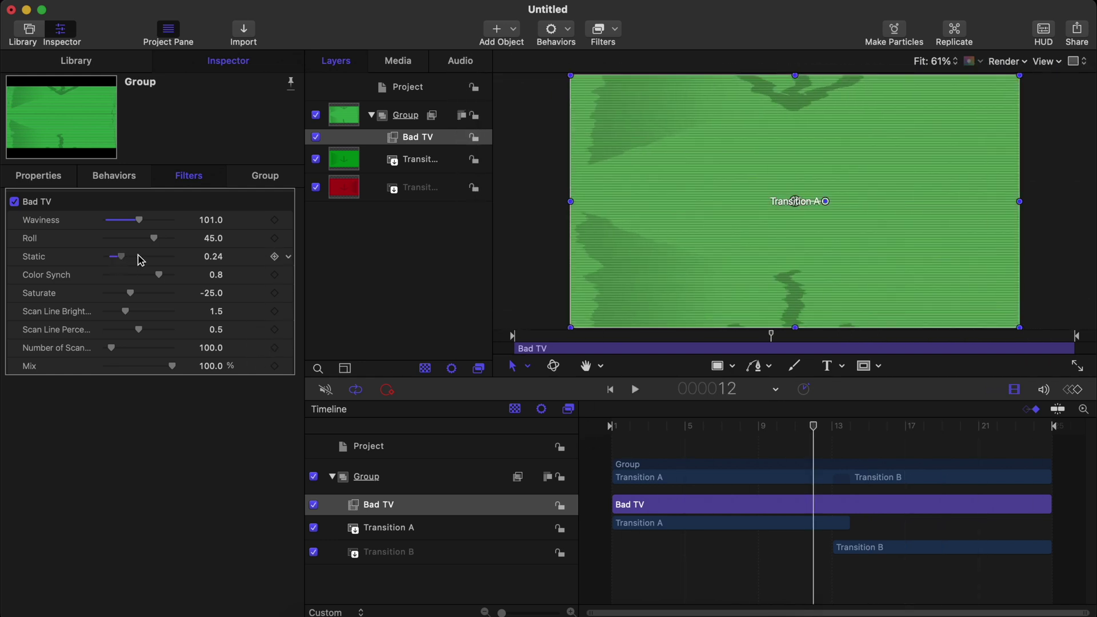
Increase the static, set scan line brightness to 1.89 and scan lines to 328, then preview
left_click_drag(107, 260, 230, 261)
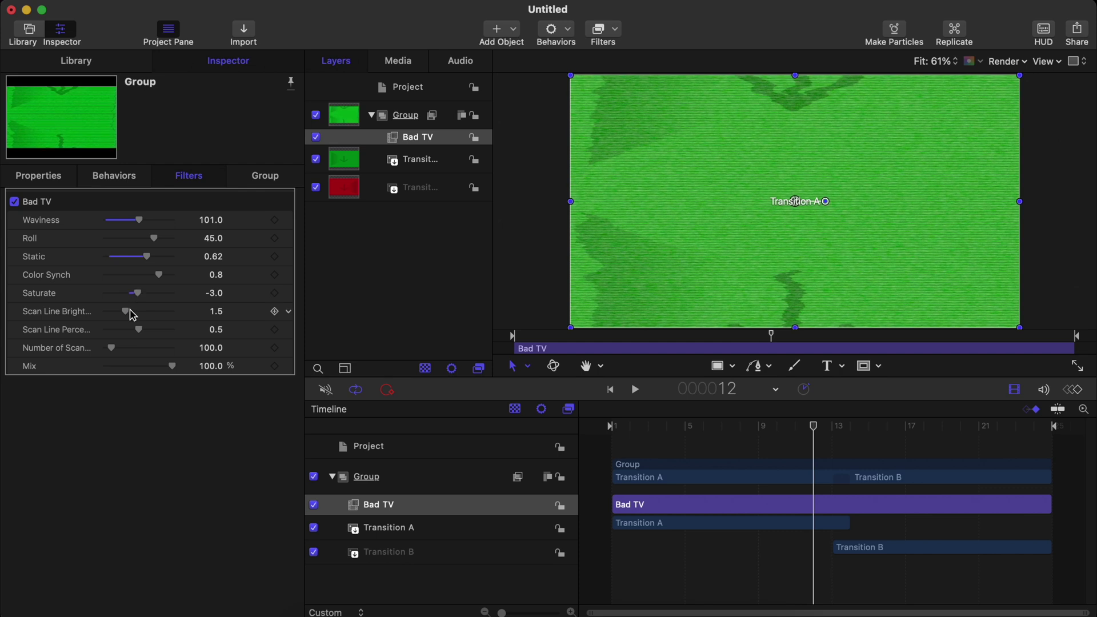
mouse_move(132, 315)
left_mouse_down()
mouse_move(176, 311)
mouse_move(137, 313)
left_mouse_up()
left_click_drag(112, 348, 126, 349)
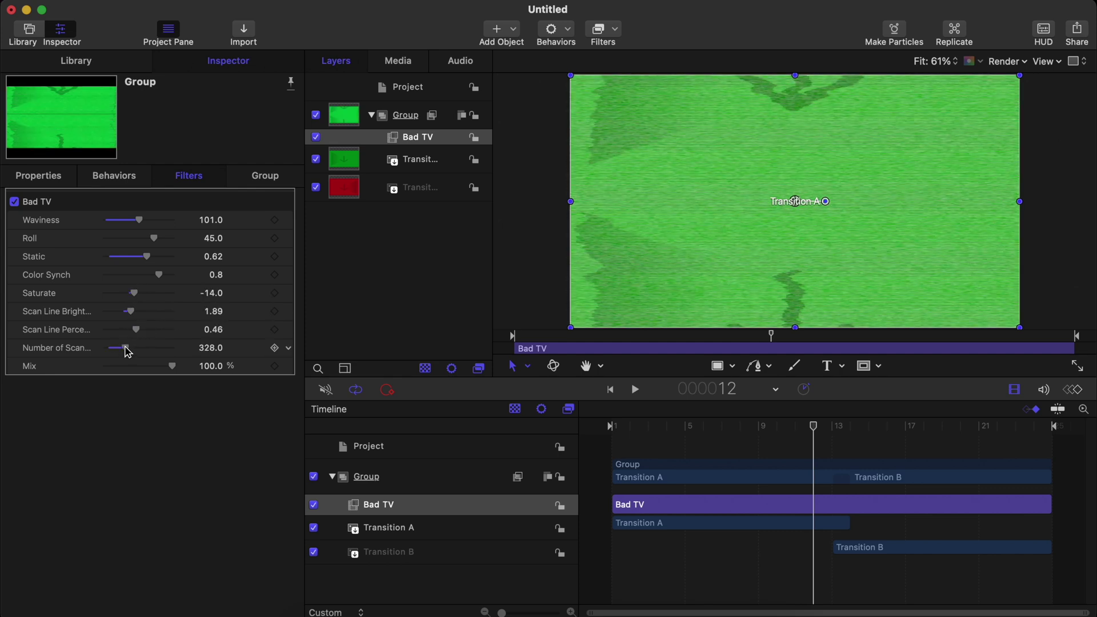
left_click(650, 425)
key("space")
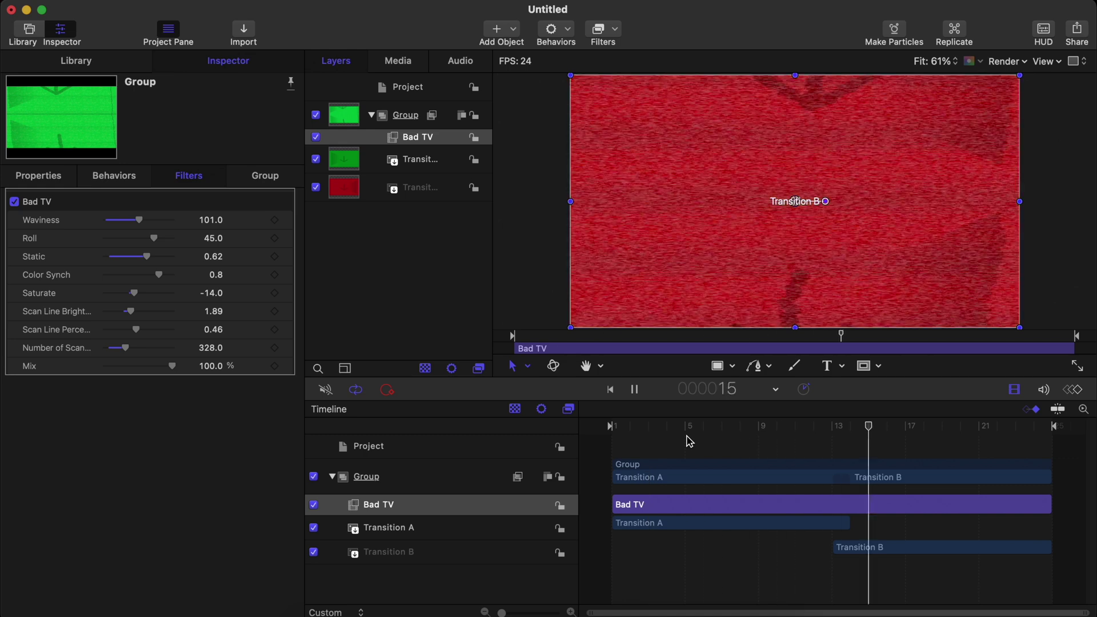
key("space")
Publish the transition as the Final Cut Pro template 'test 1'
left_click(109, 4)
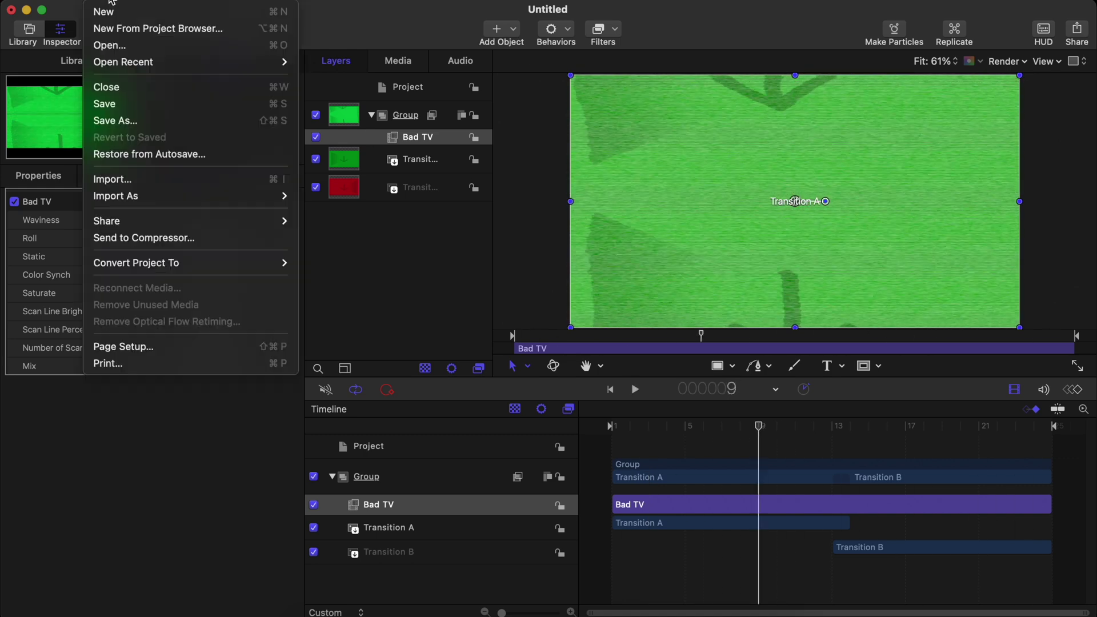
left_click(160, 122)
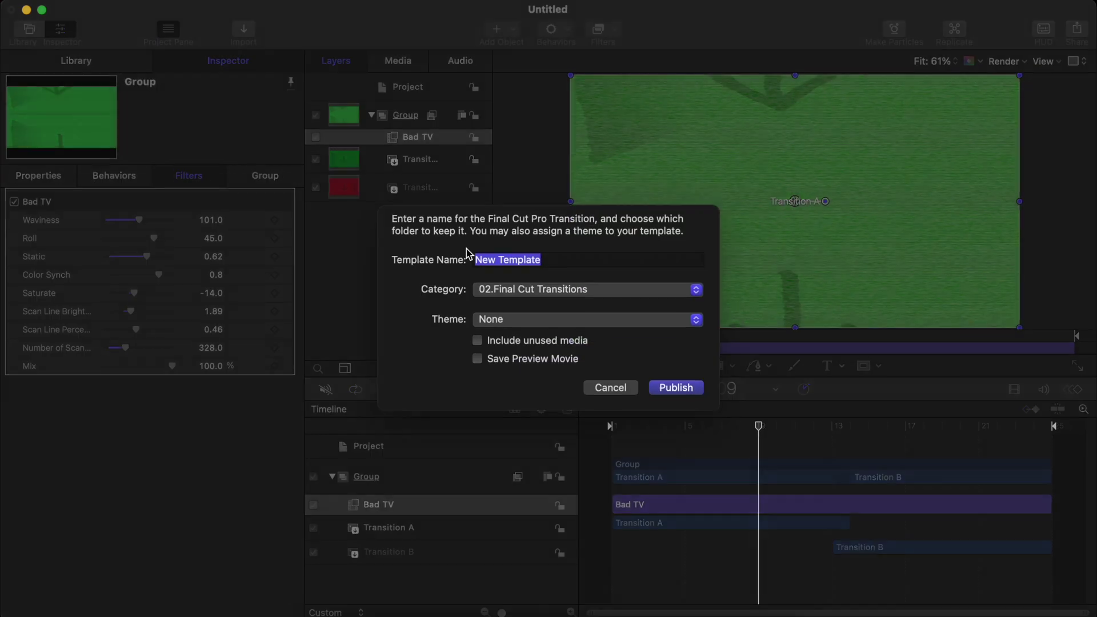
type("test 1")
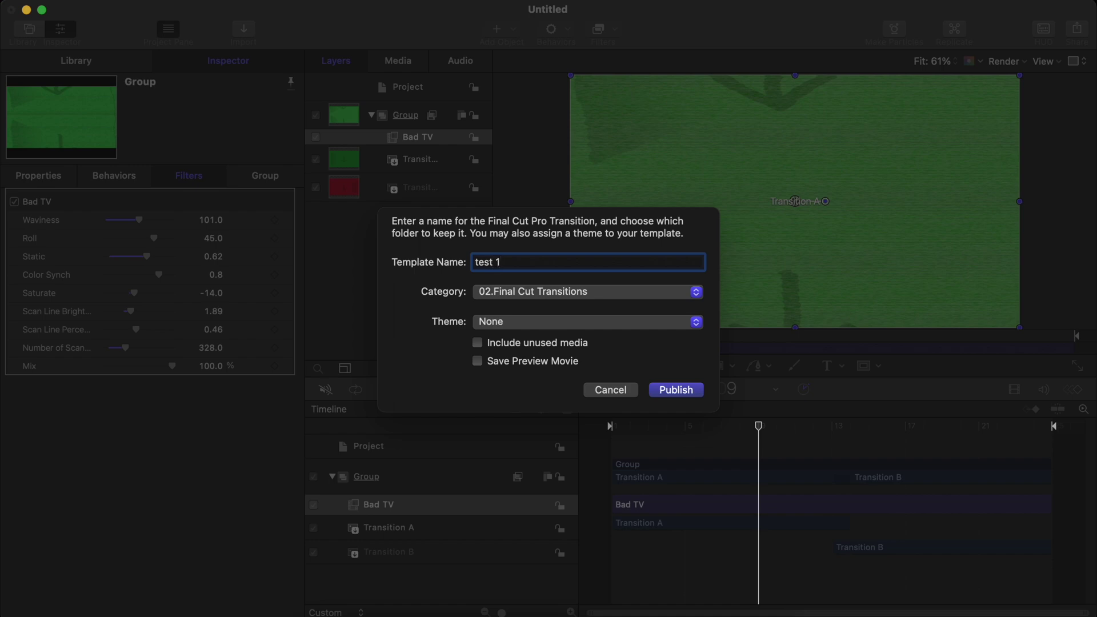
key("Return")
In Final Cut Pro, remove the old transition and place test 1 between the two clips
left_click(612, 604)
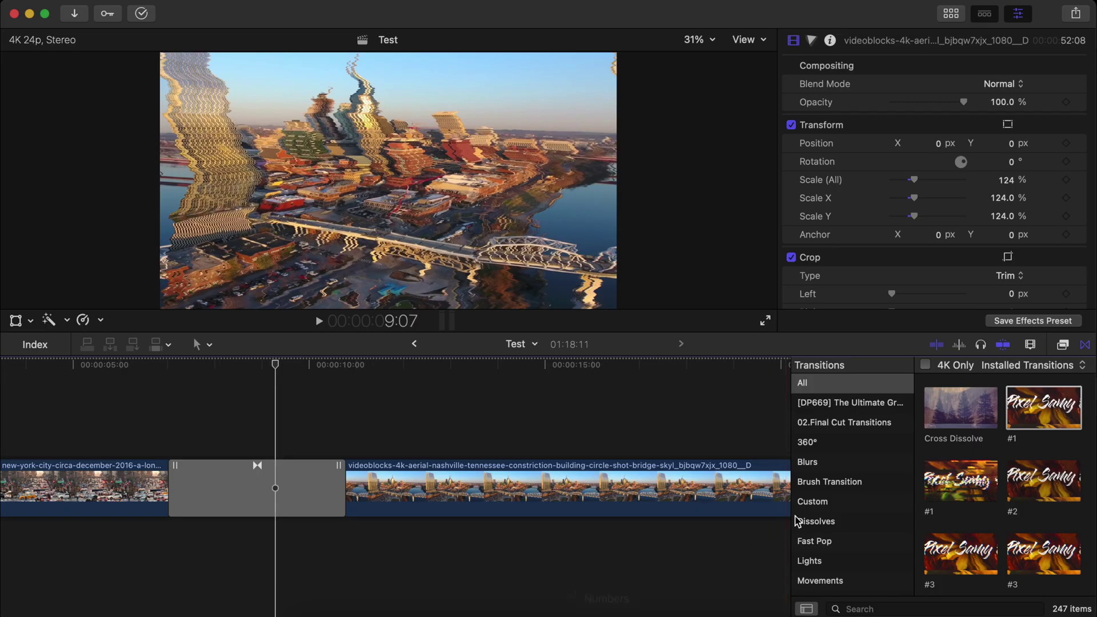
key("super+z")
left_click(877, 608)
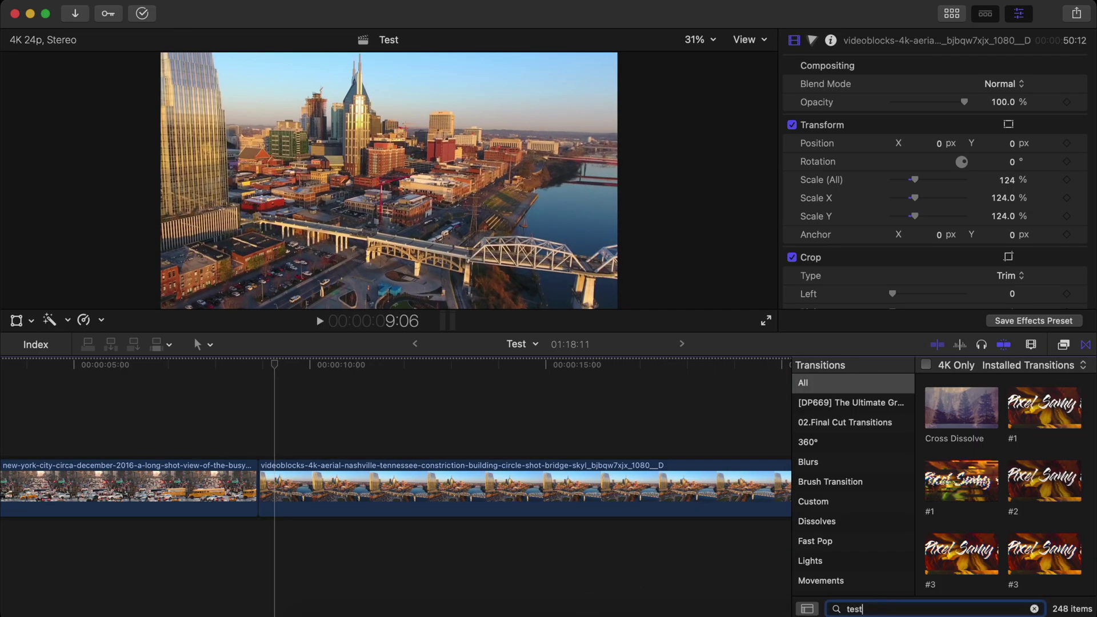
left_click_drag(935, 425, 258, 486)
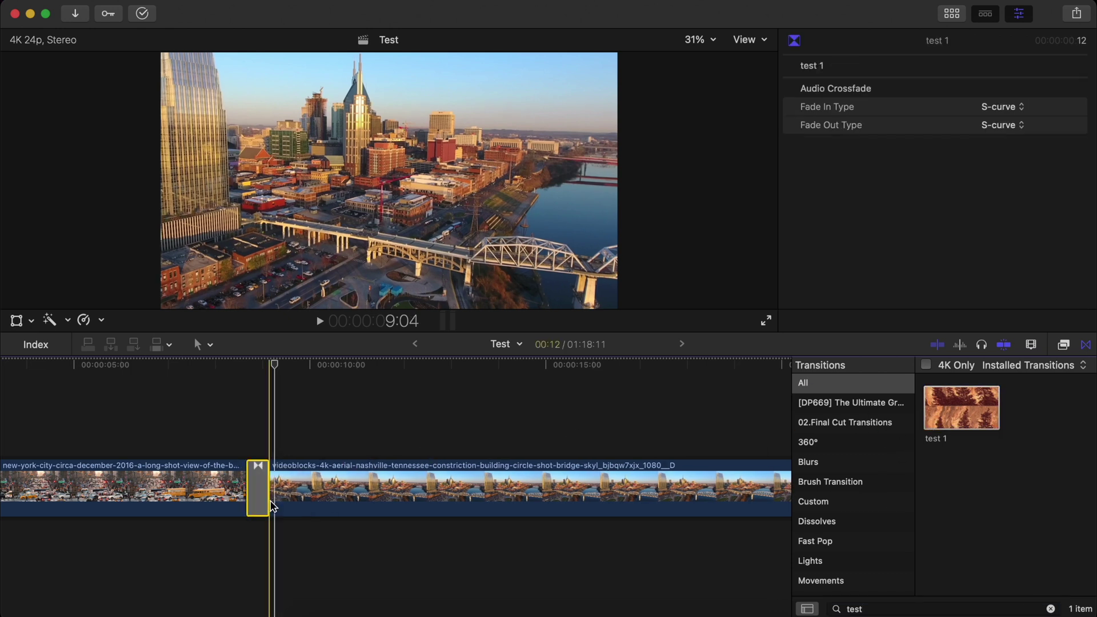
Zoom in on the timeline and play back the test 1 transition before returning to Motion
key("super+equal")
left_click(233, 424)
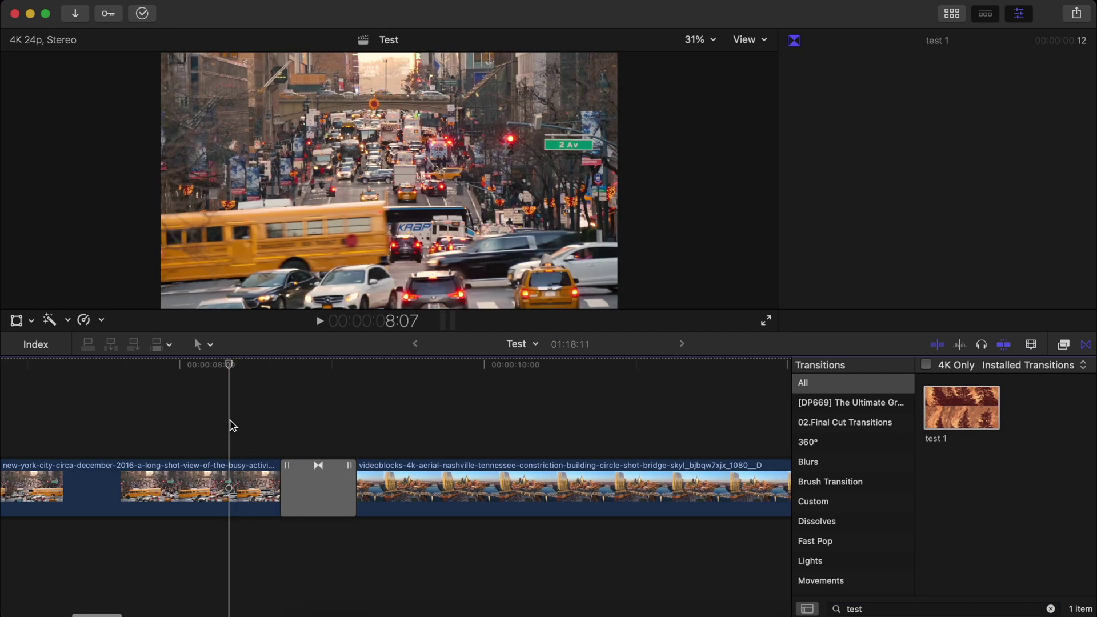
key("space")
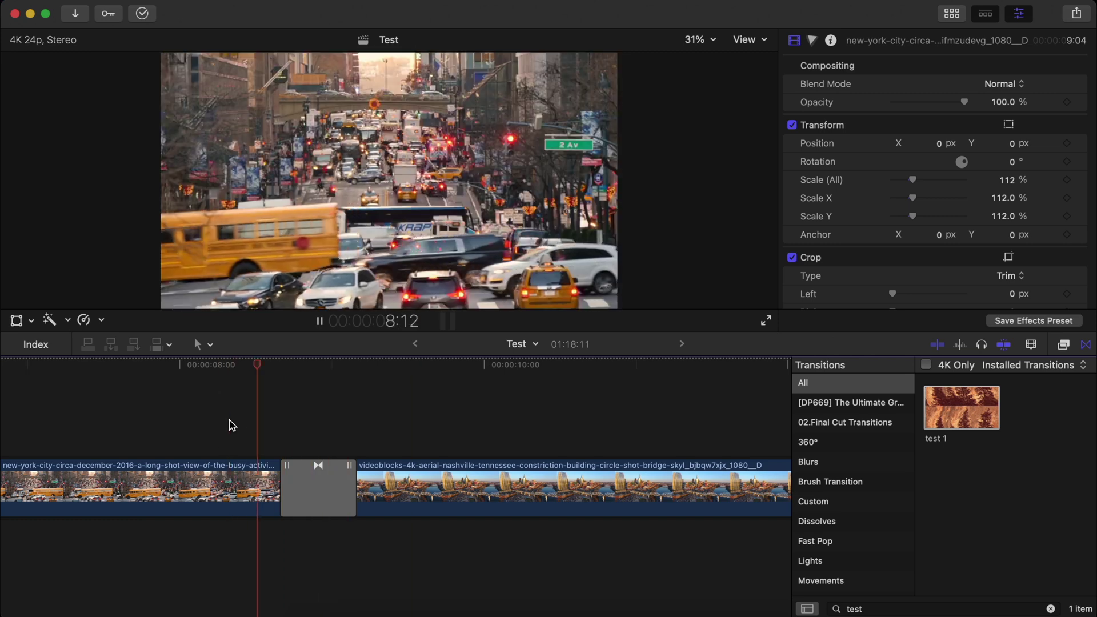
key("space")
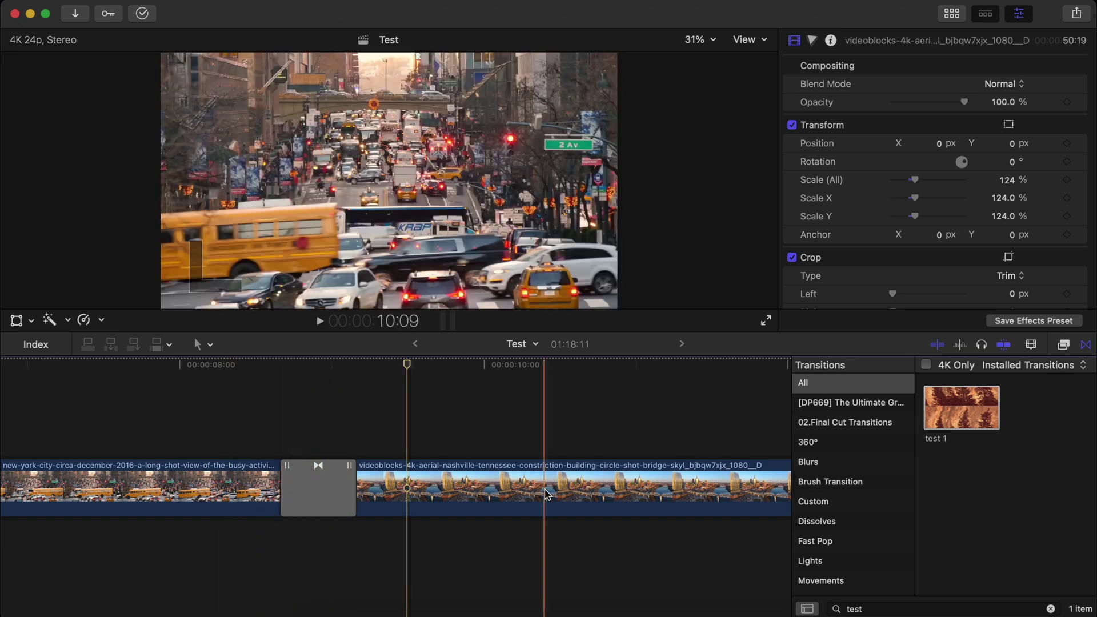
left_click(704, 611)
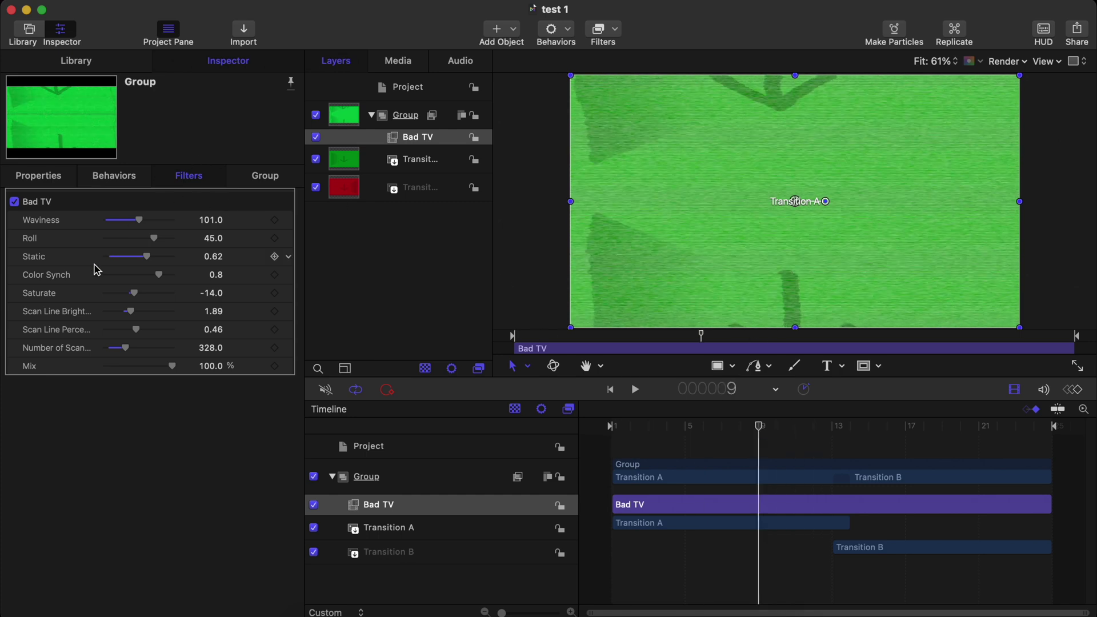
Set the Bad TV Roll to -100 and preview the transition again from its first frame
left_click_drag(155, 242, 74, 239)
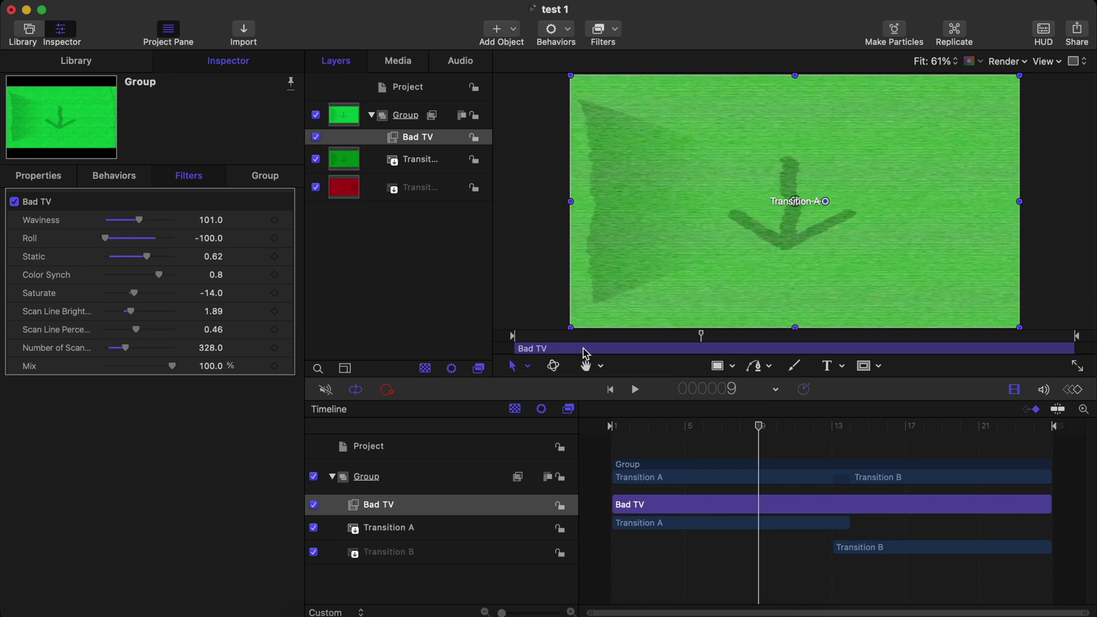
key("space")
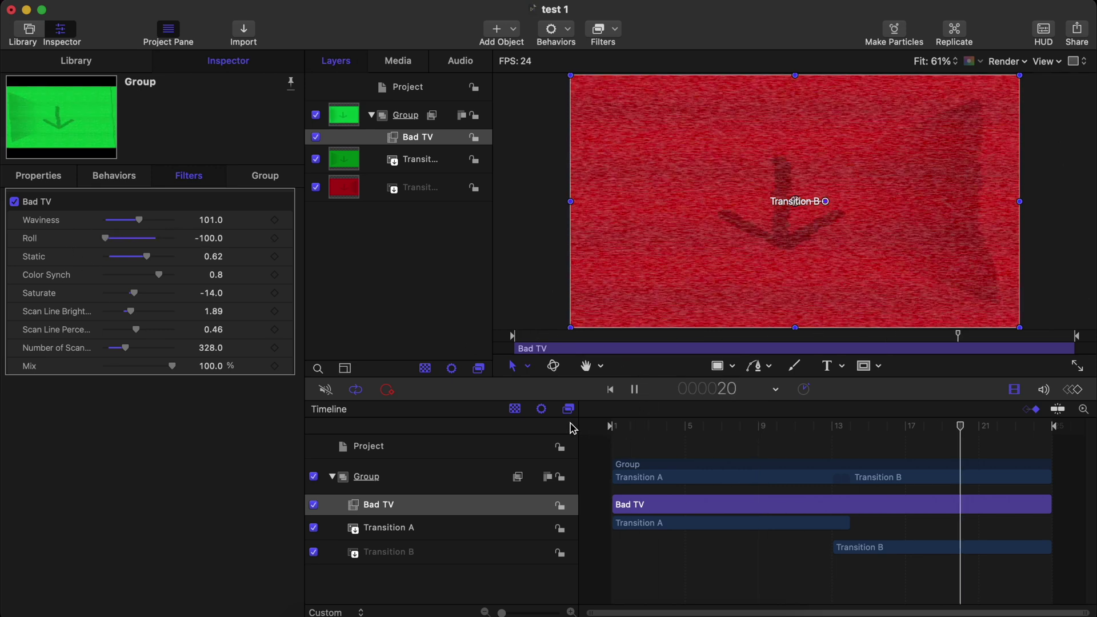
key("space")
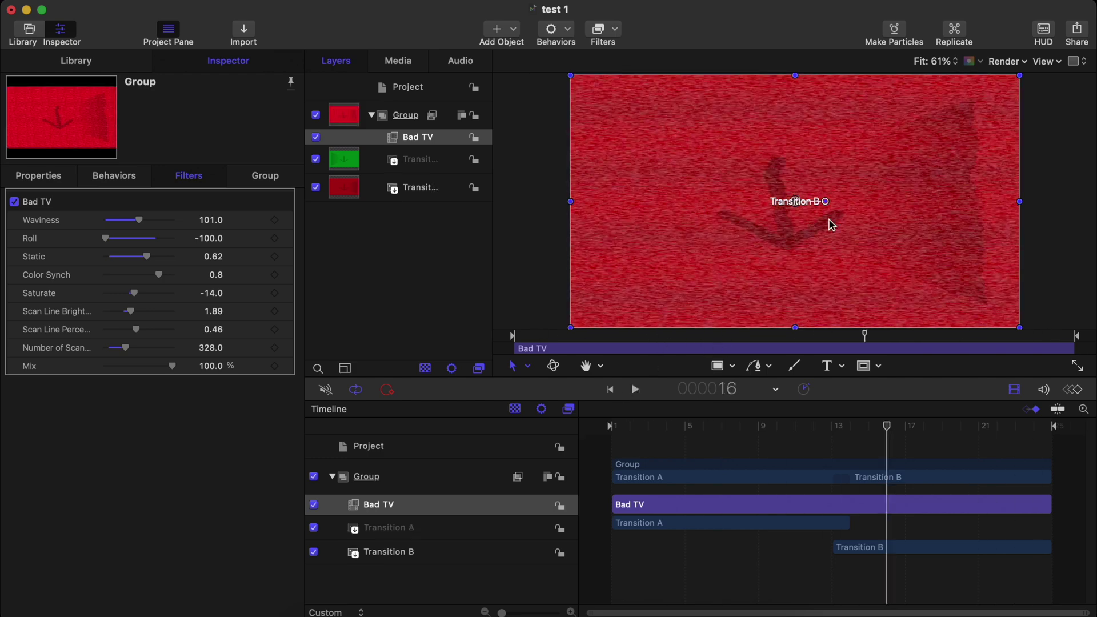
left_click_drag(673, 437, 594, 439)
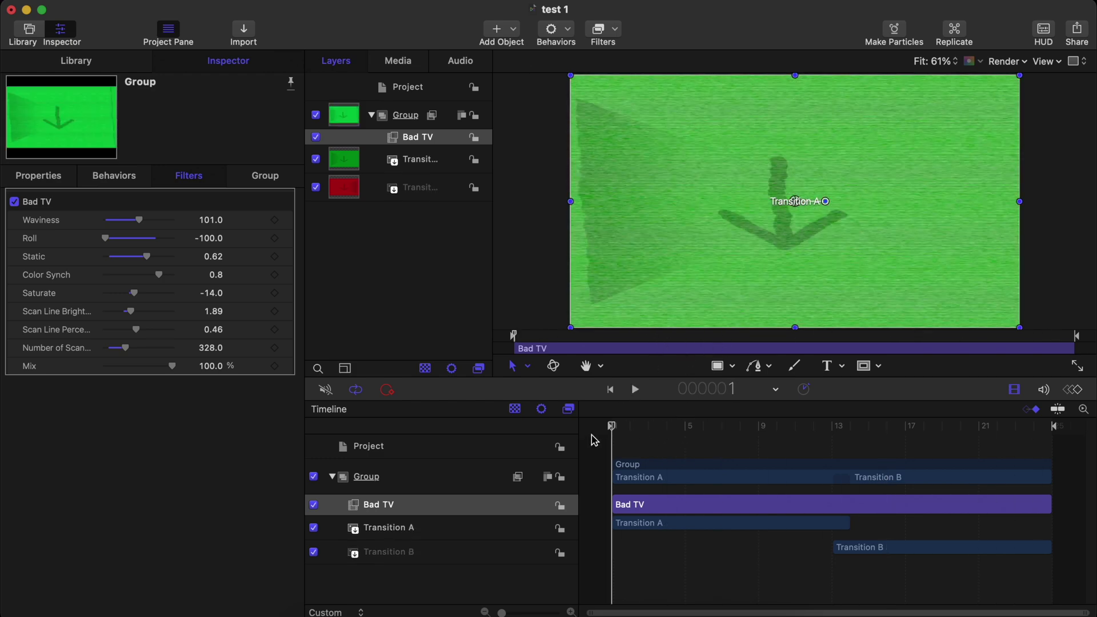
key("space")
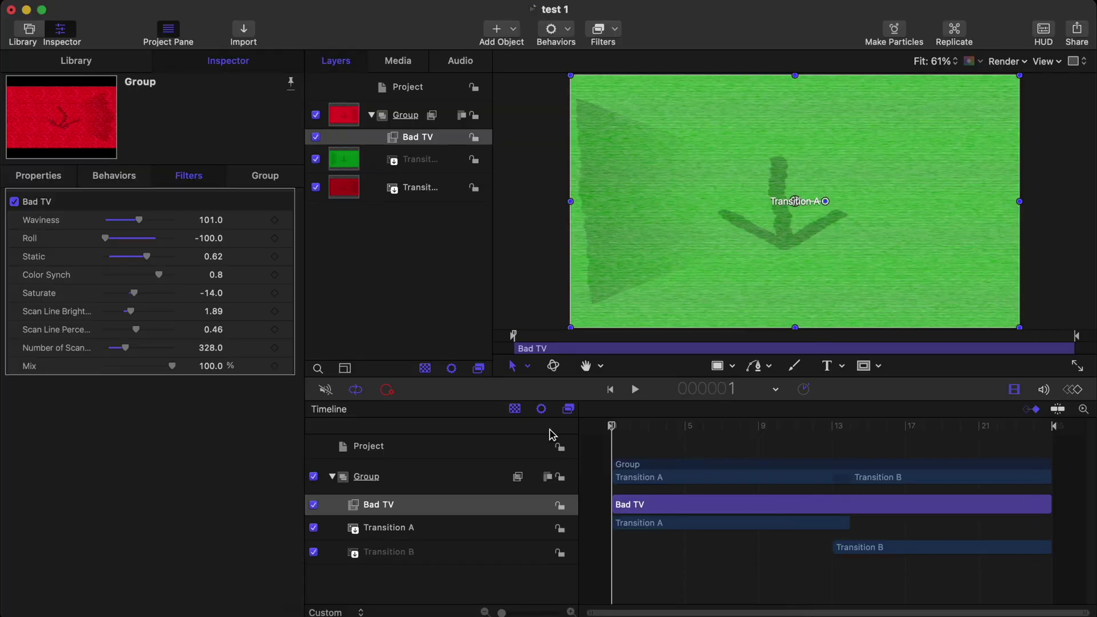
Move the test 1 project's playhead to frame 4
left_click_drag(612, 429, 666, 434)
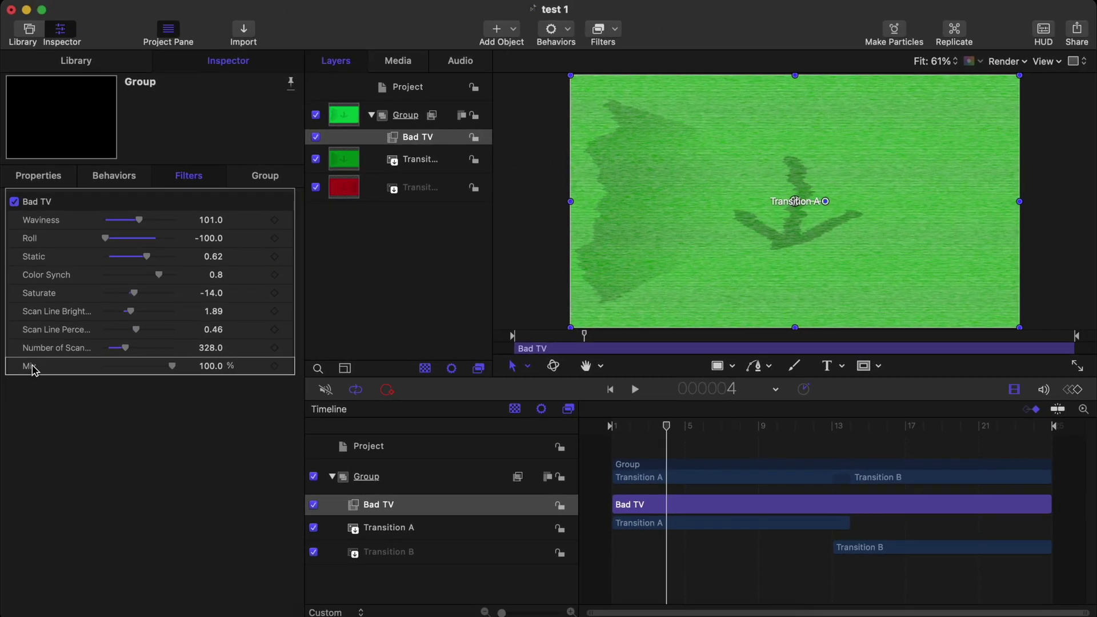
Try a stronger Bad TV Mix, preview Transition B, and park the playhead at frame 5
left_click_drag(167, 372, 307, 381)
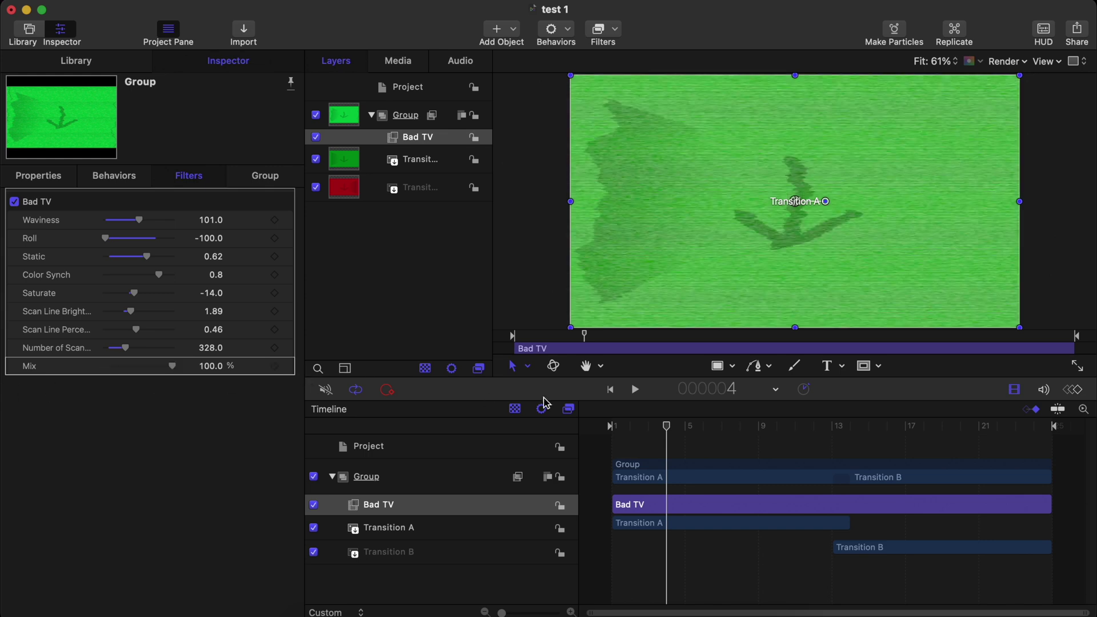
left_click_drag(661, 433, 935, 434)
left_click_drag(612, 437, 685, 442)
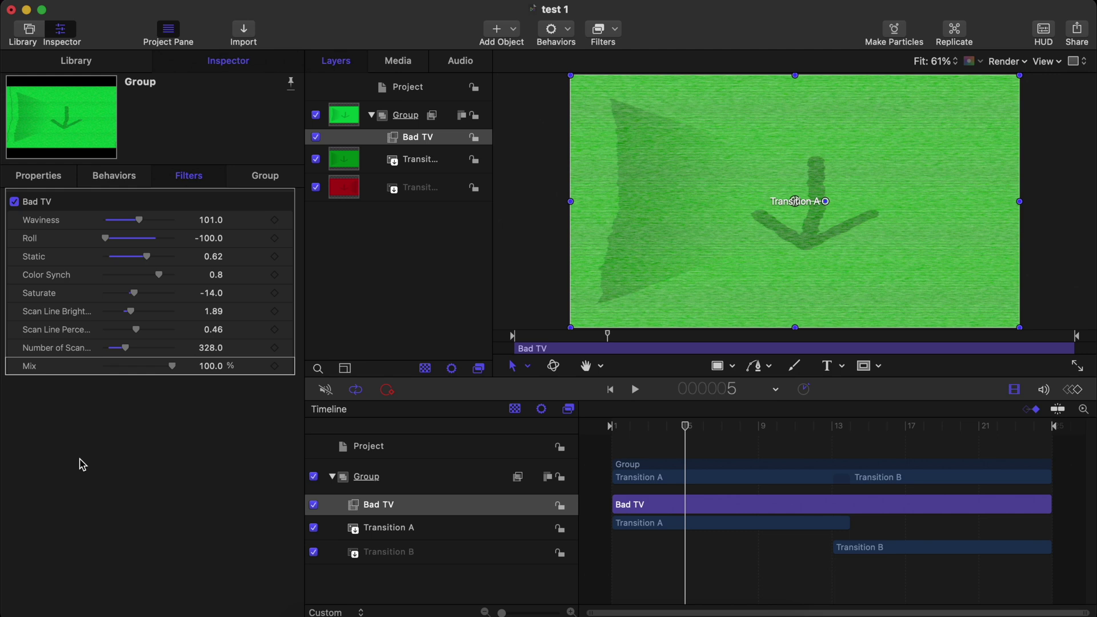
key("Home")
left_click_drag(634, 449, 686, 443)
Keyframe Bad TV Mix at 0% on frame 5, 100% on frame 13 and 0% on frame 21
left_click_drag(169, 366, 40, 366)
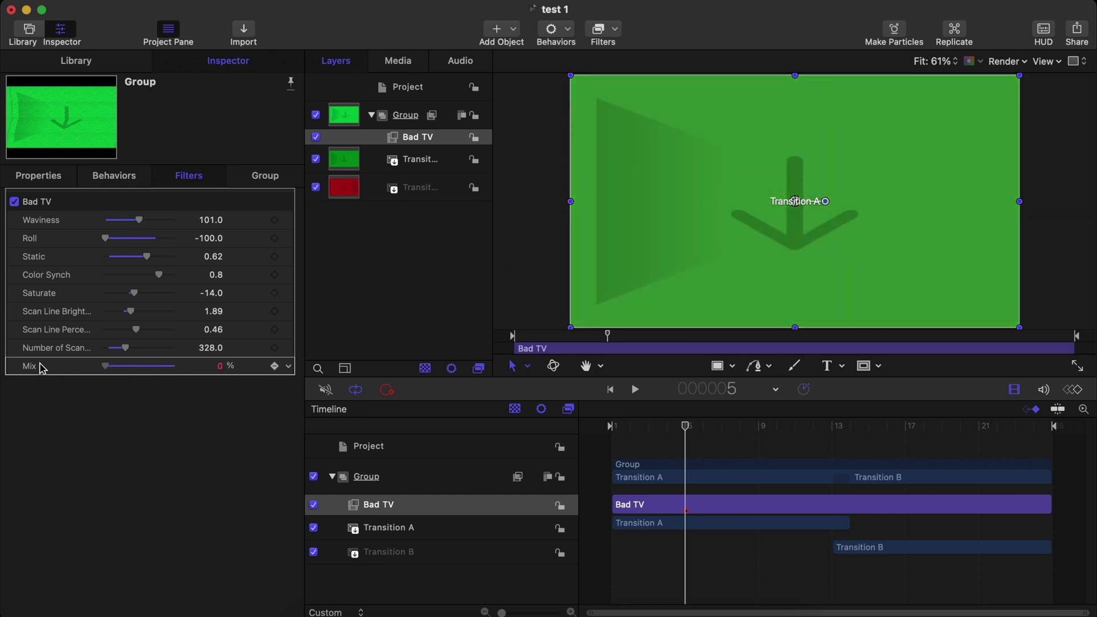
left_click(834, 426)
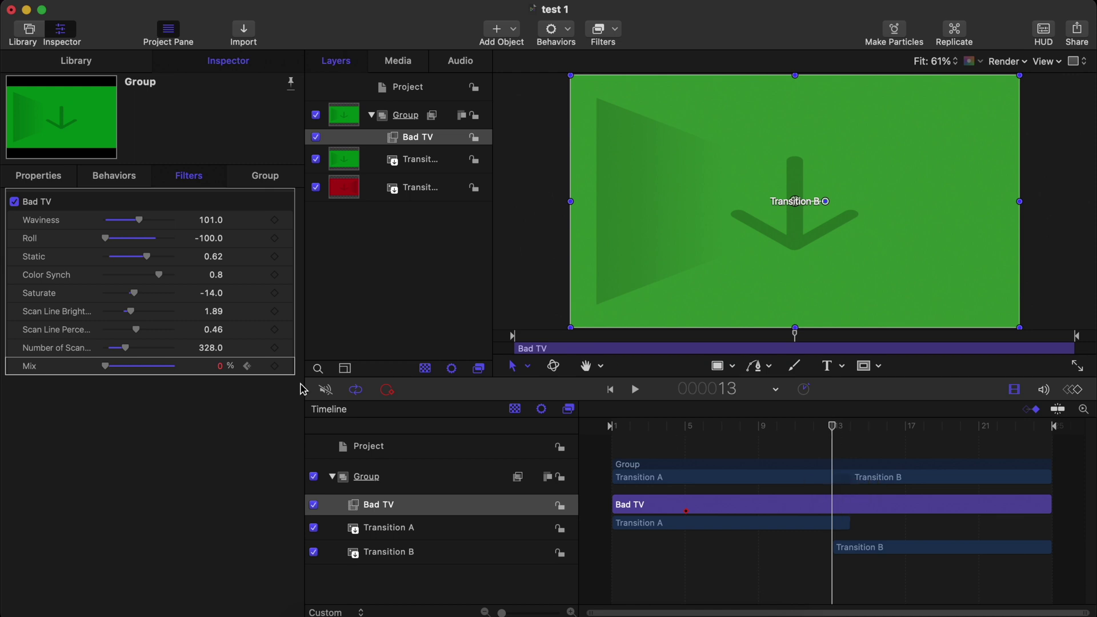
left_click_drag(118, 366, 177, 366)
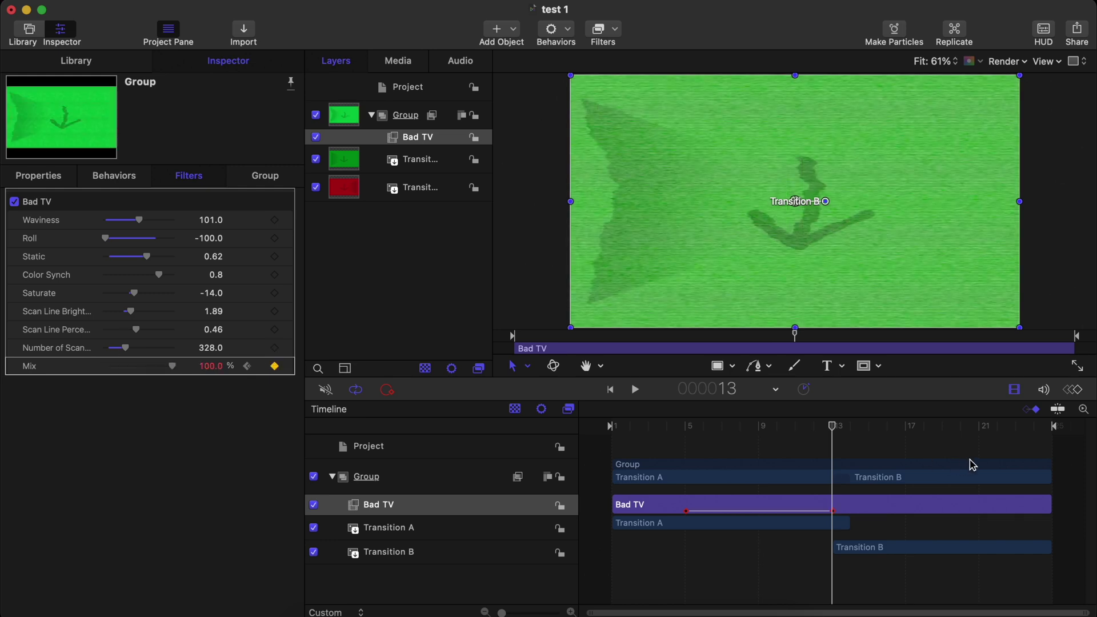
left_click(978, 426)
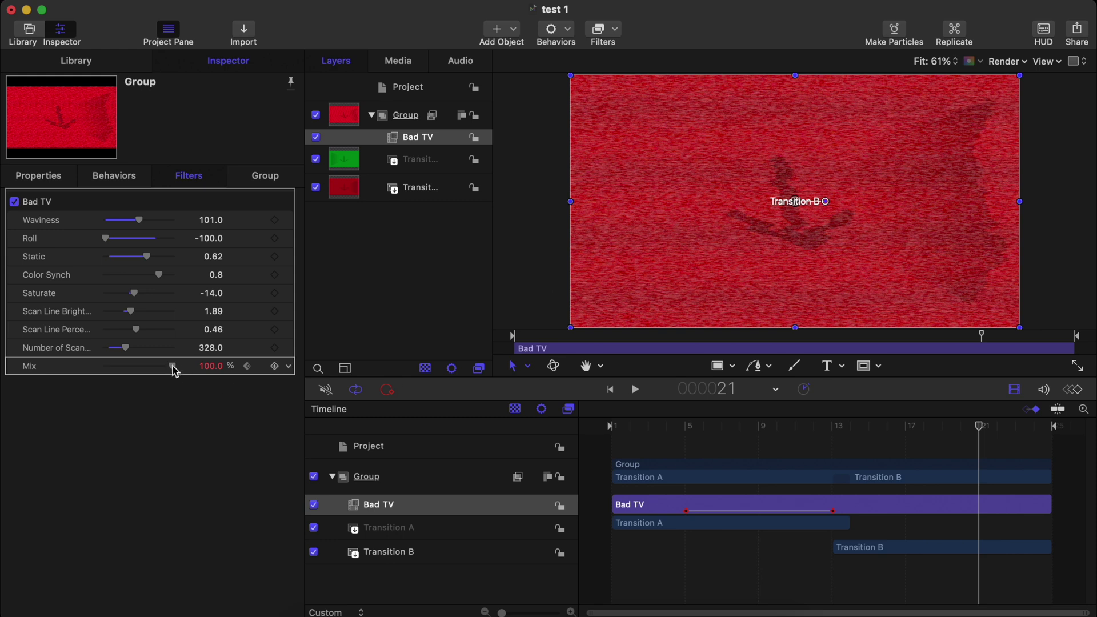
left_click_drag(173, 366, 11, 366)
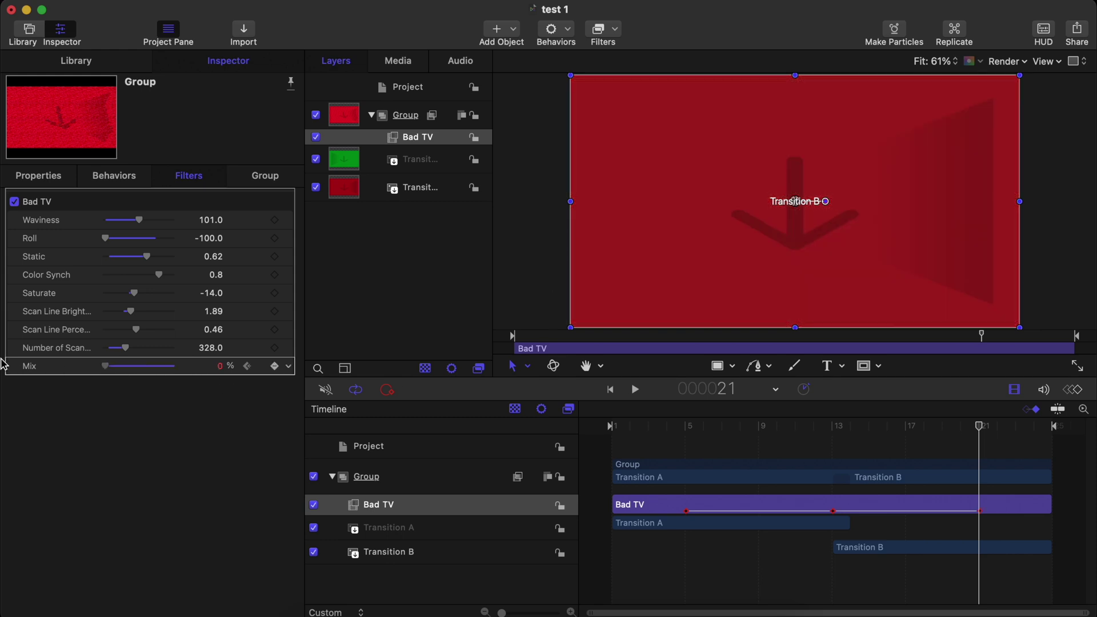
Play back the keyframed Mix animation and return to the first frame
left_click(629, 436)
key("space")
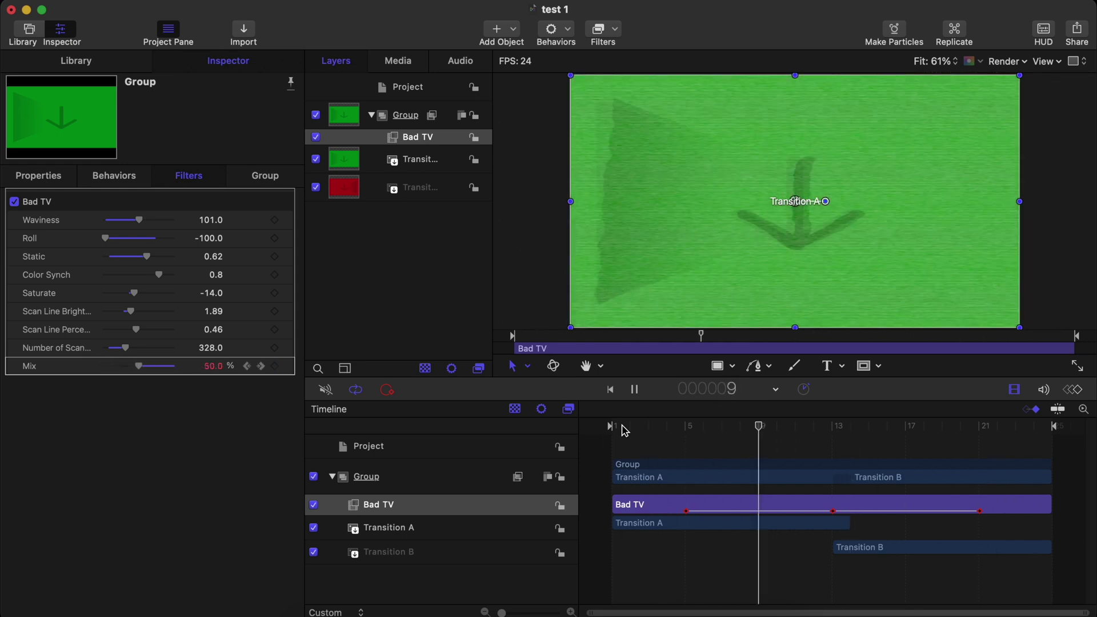
key("space")
key("Home")
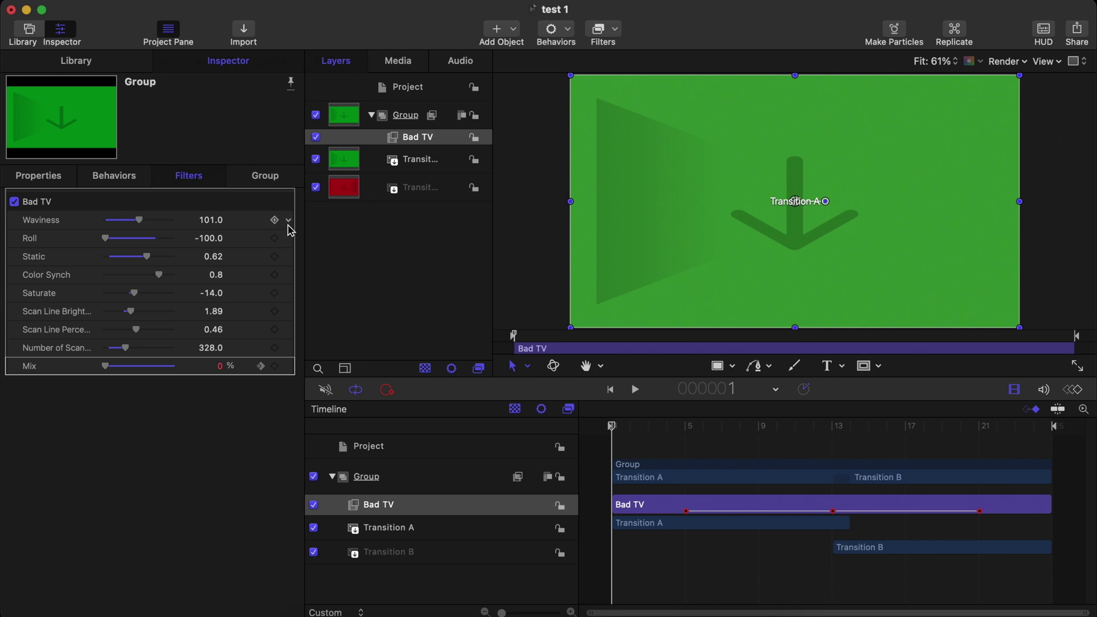
Show the Library's filters, scroll the Name list, and select Bad Film to see its description
left_click(106, 65)
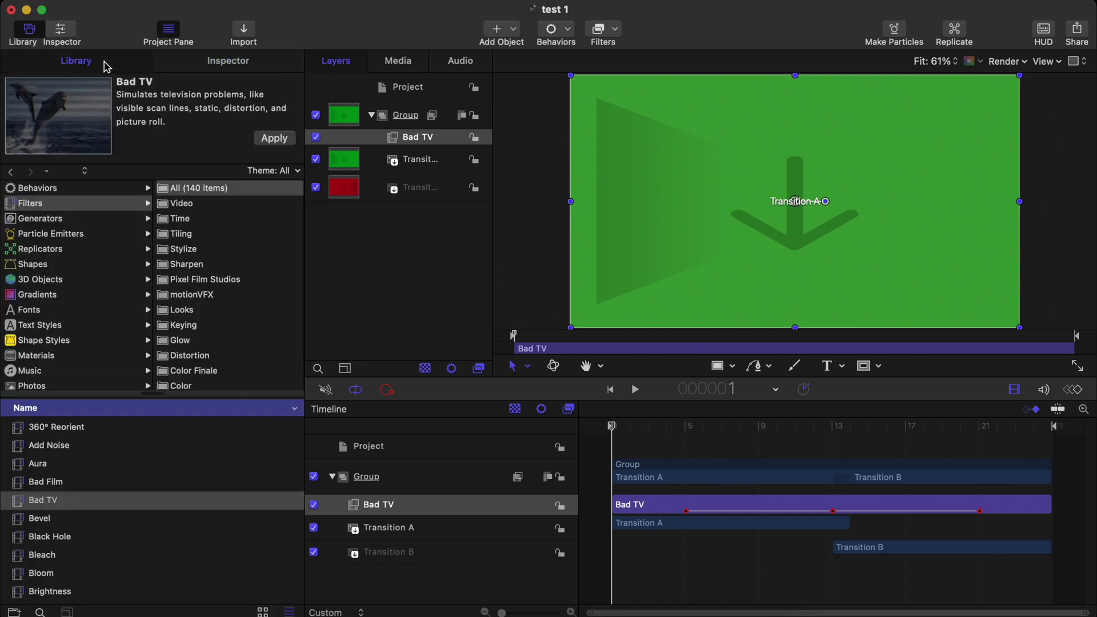
scroll(48, 472, "down", 15)
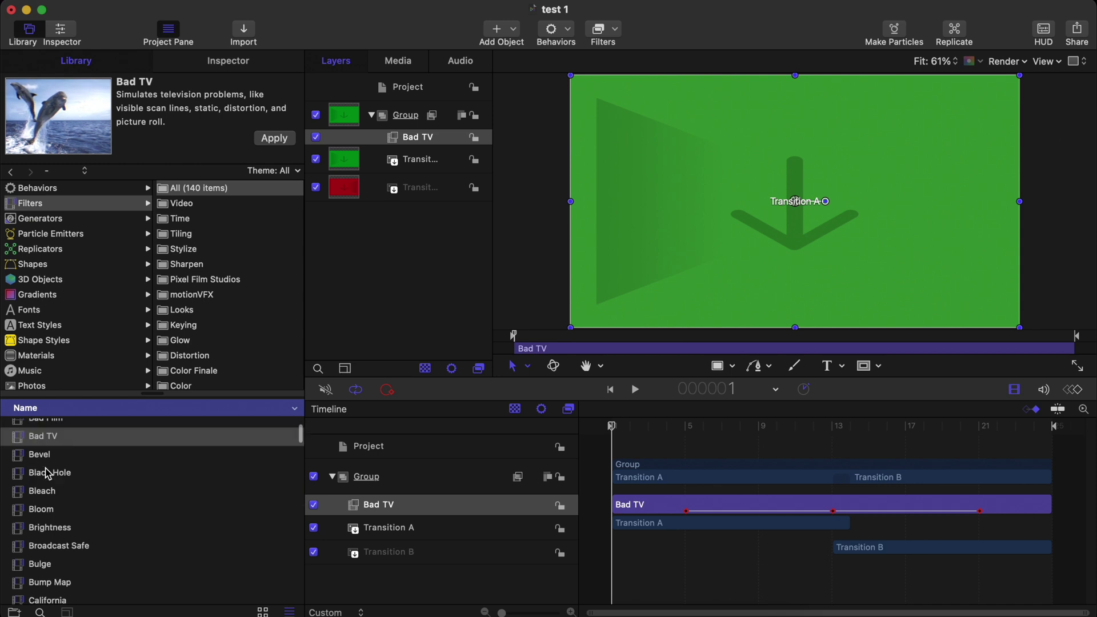
scroll(48, 472, "down", 8)
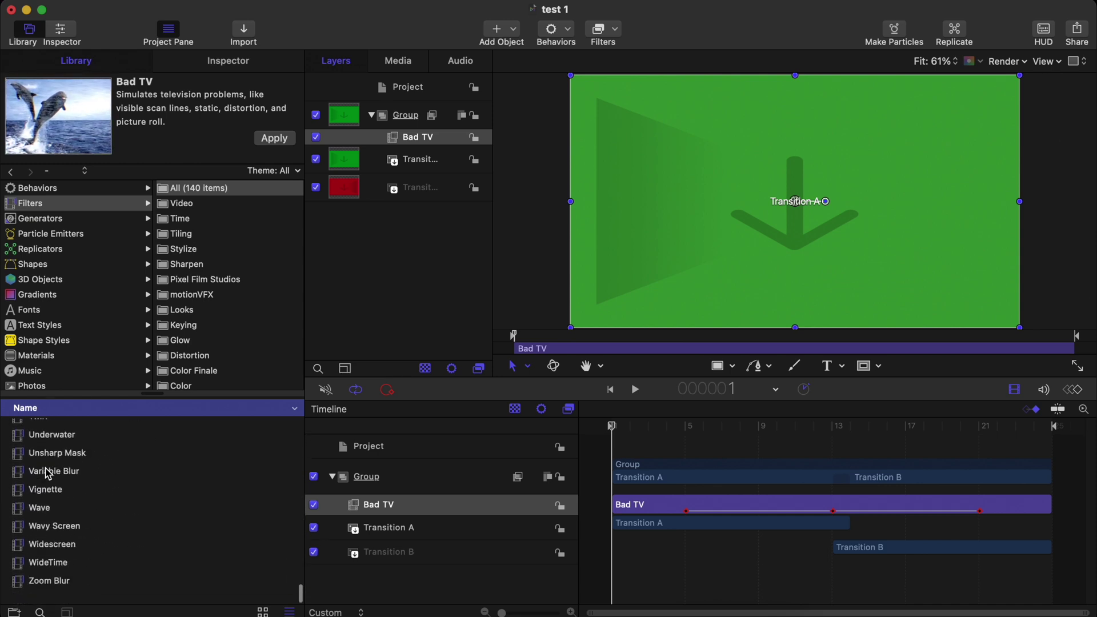
scroll(48, 473, "up", 20)
scroll(48, 473, "down", 5)
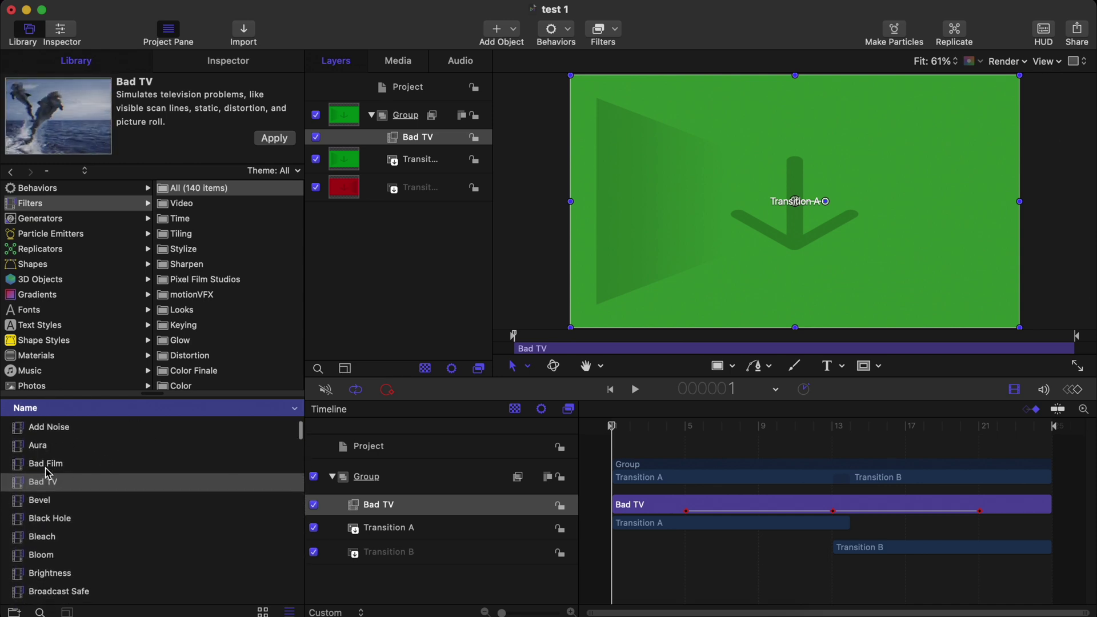
scroll(48, 473, "down", 8)
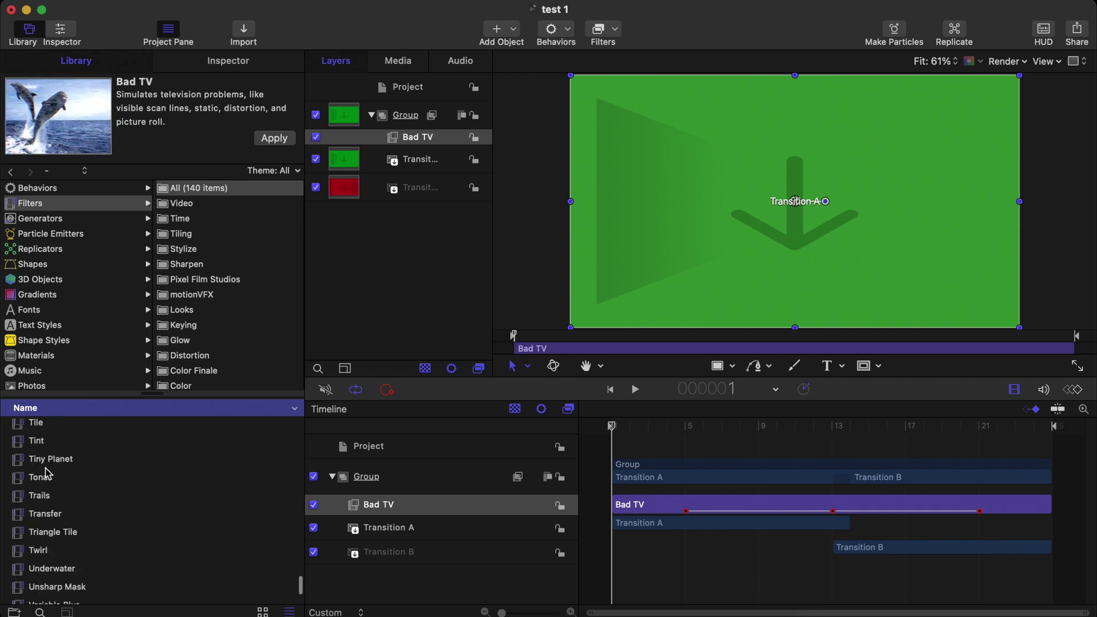
scroll(48, 473, "up", 15)
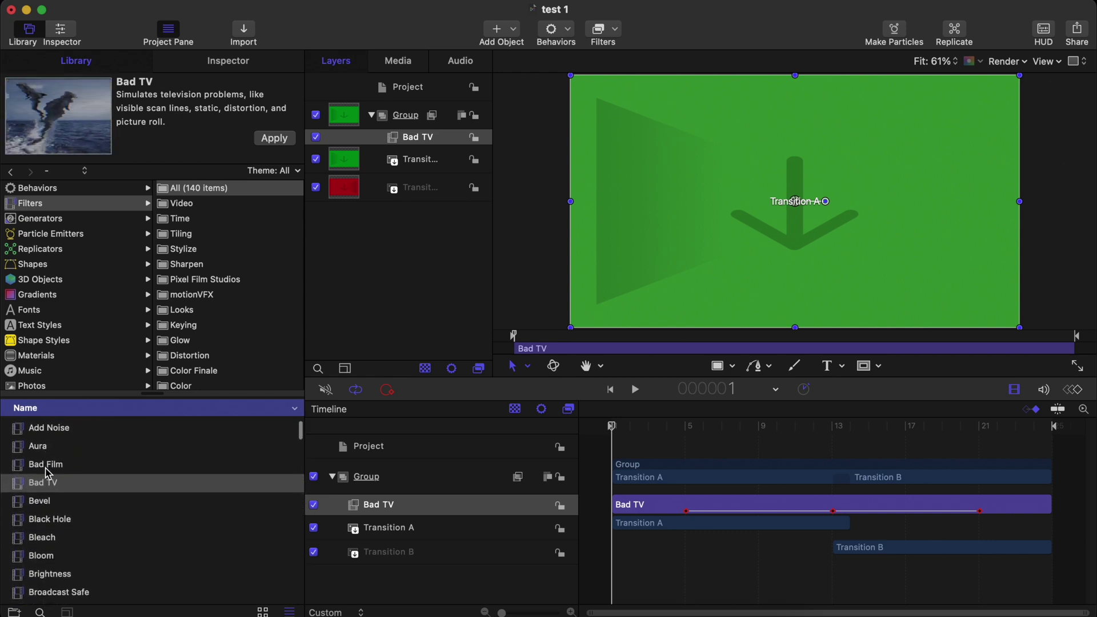
scroll(48, 473, "down", 6)
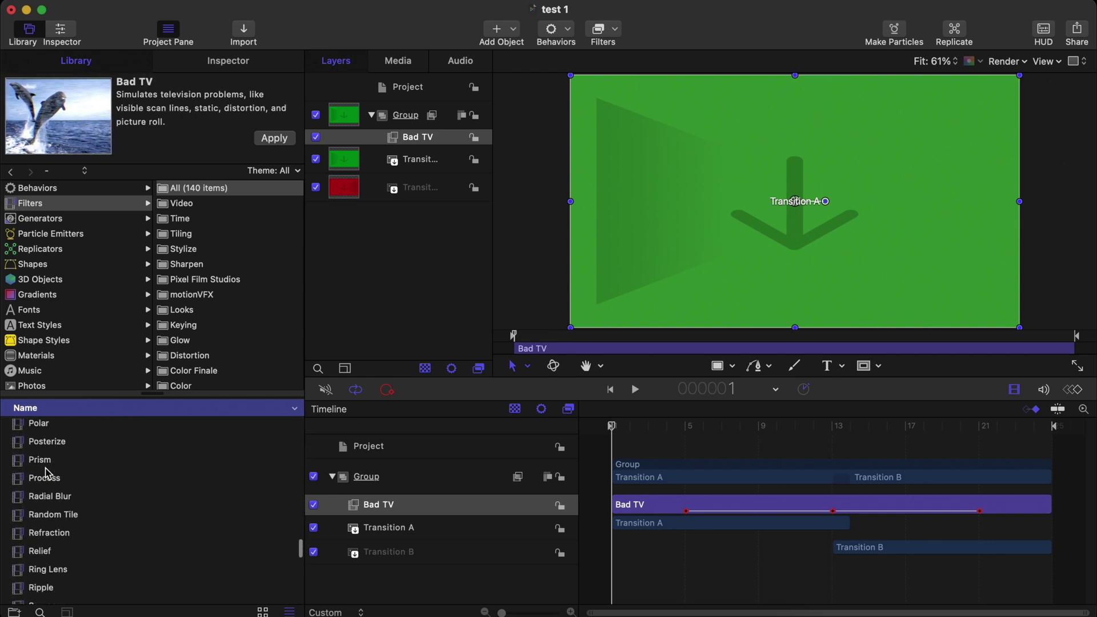
scroll(48, 473, "up", 20)
scroll(48, 473, "down", 6)
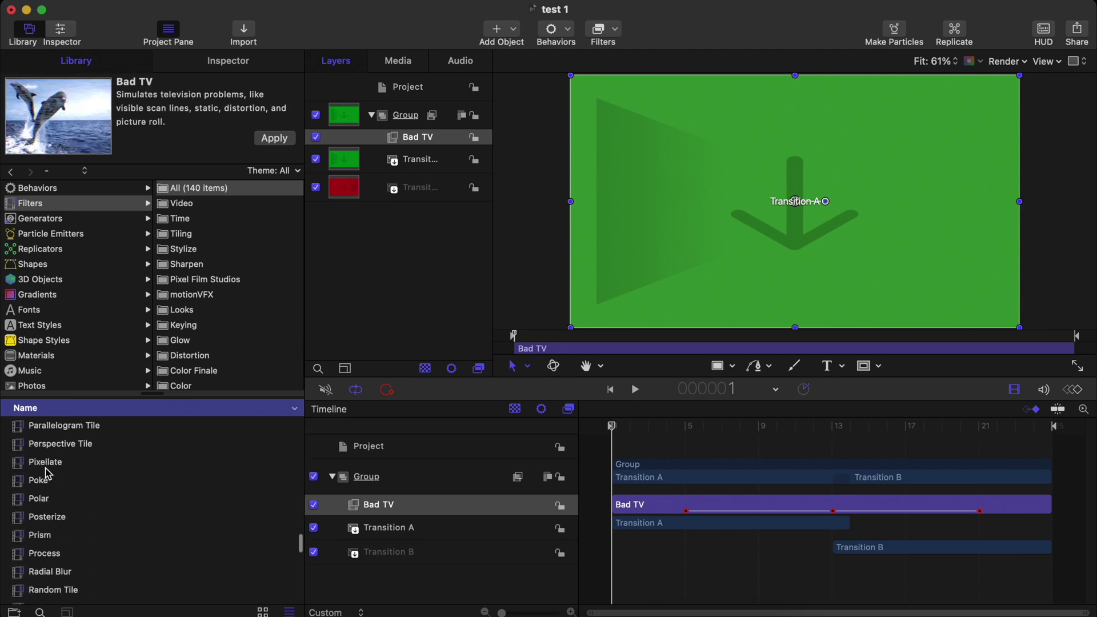
scroll(48, 474, "down", 8)
scroll(48, 473, "up", 20)
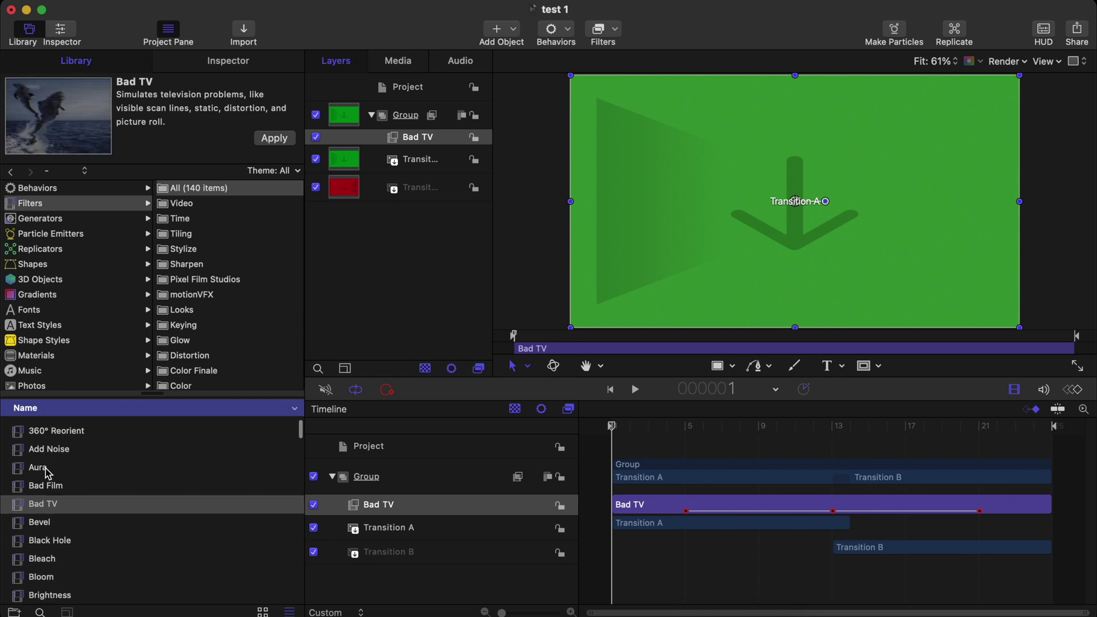
scroll(48, 473, "down", 6)
scroll(45, 473, "down", 8)
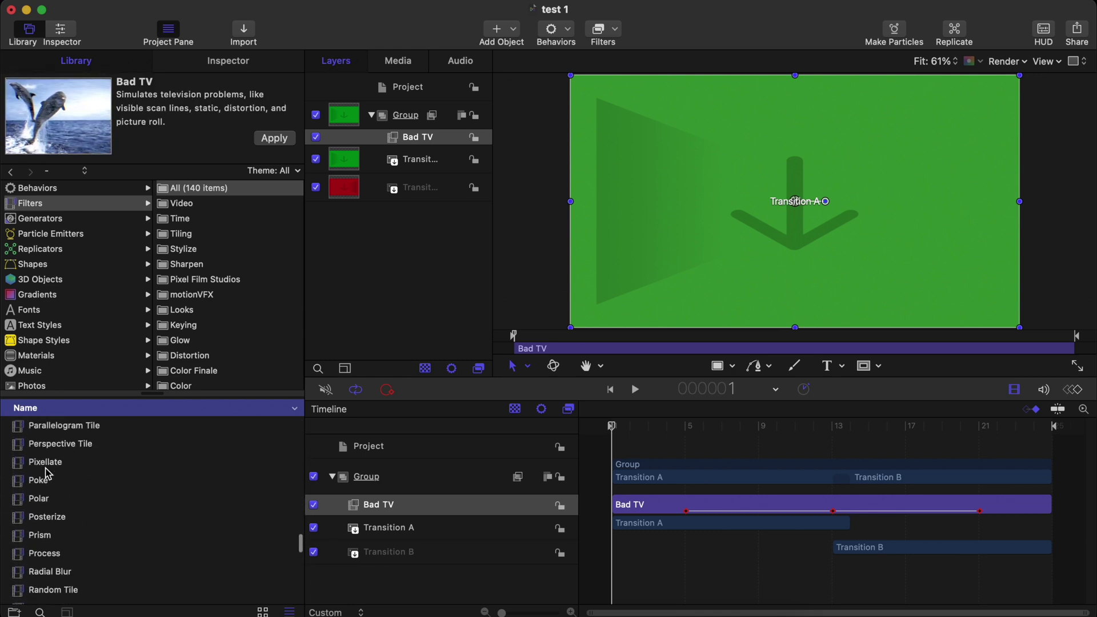
scroll(48, 473, "up", 15)
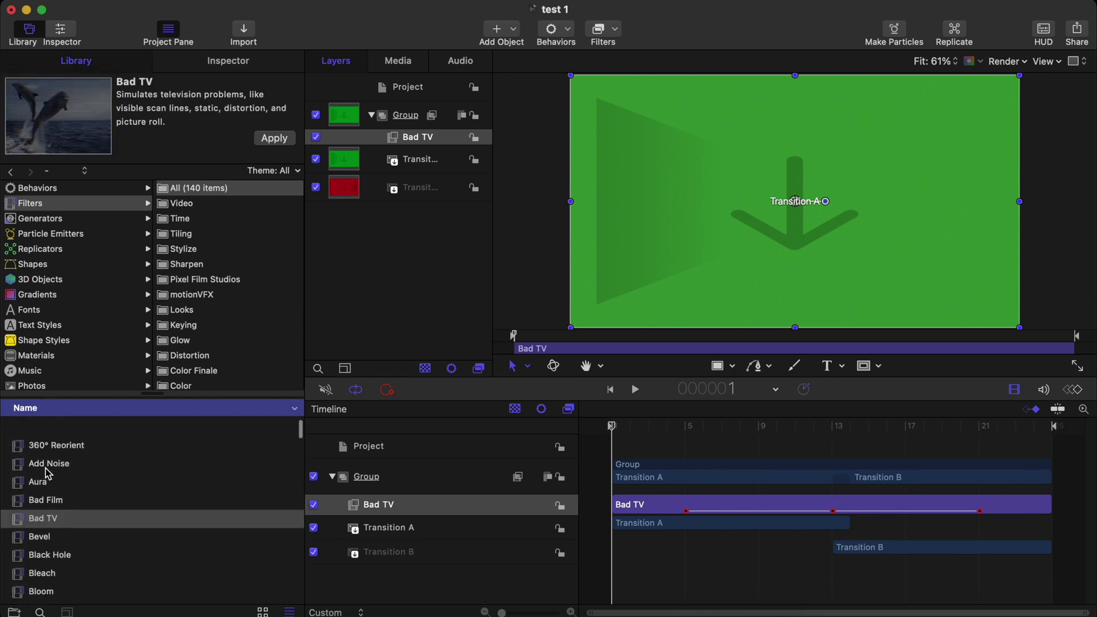
scroll(48, 472, "down", 6)
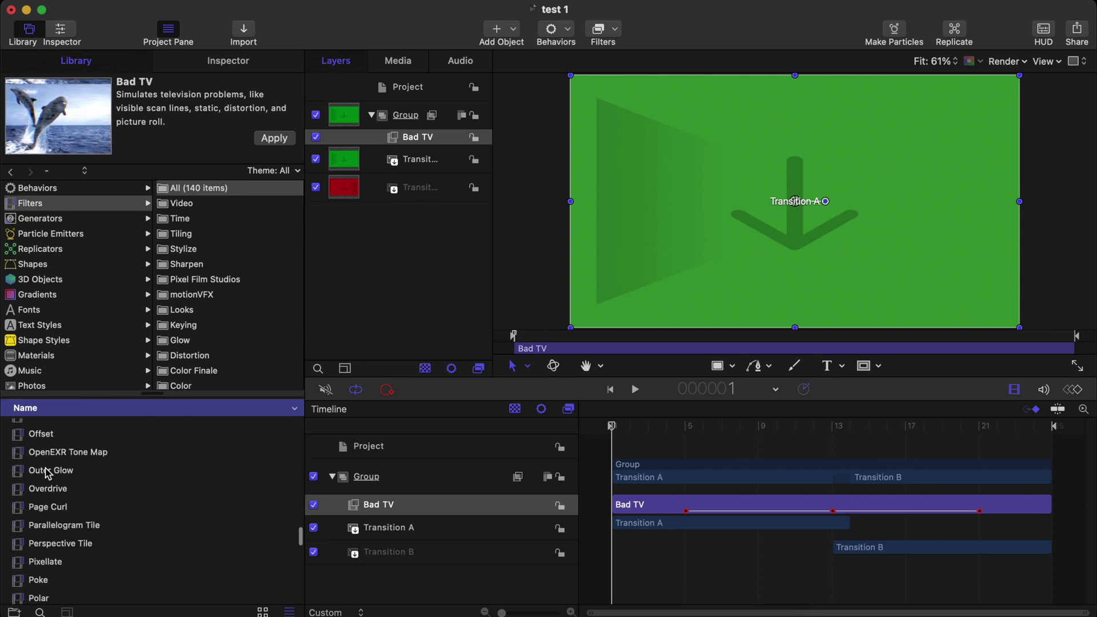
scroll(48, 473, "up", 15)
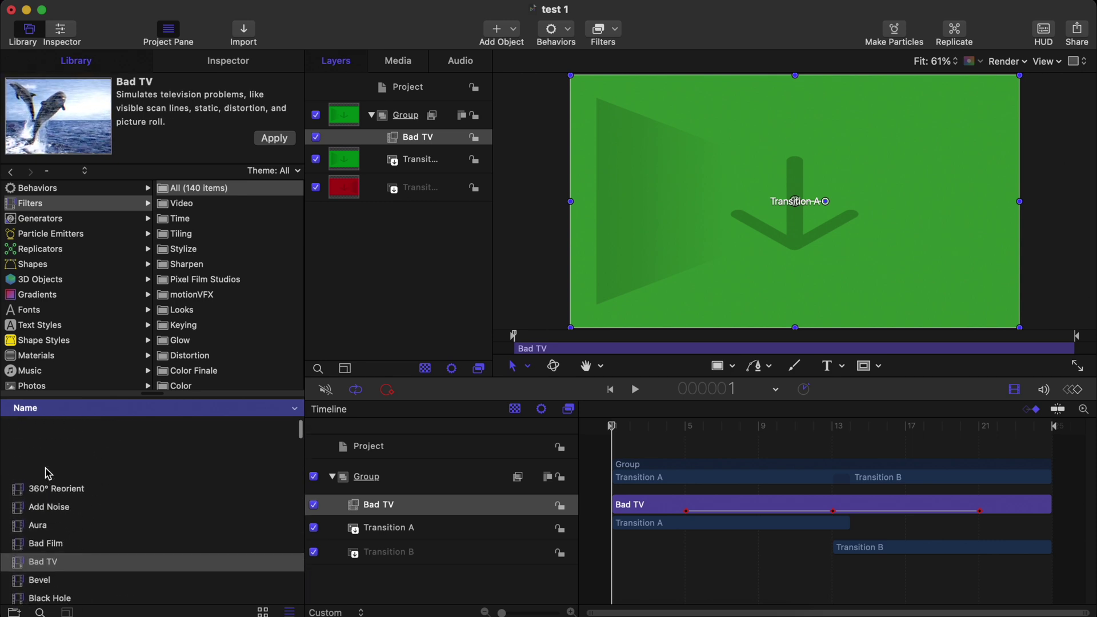
scroll(48, 468, "down", 1)
left_click(47, 463)
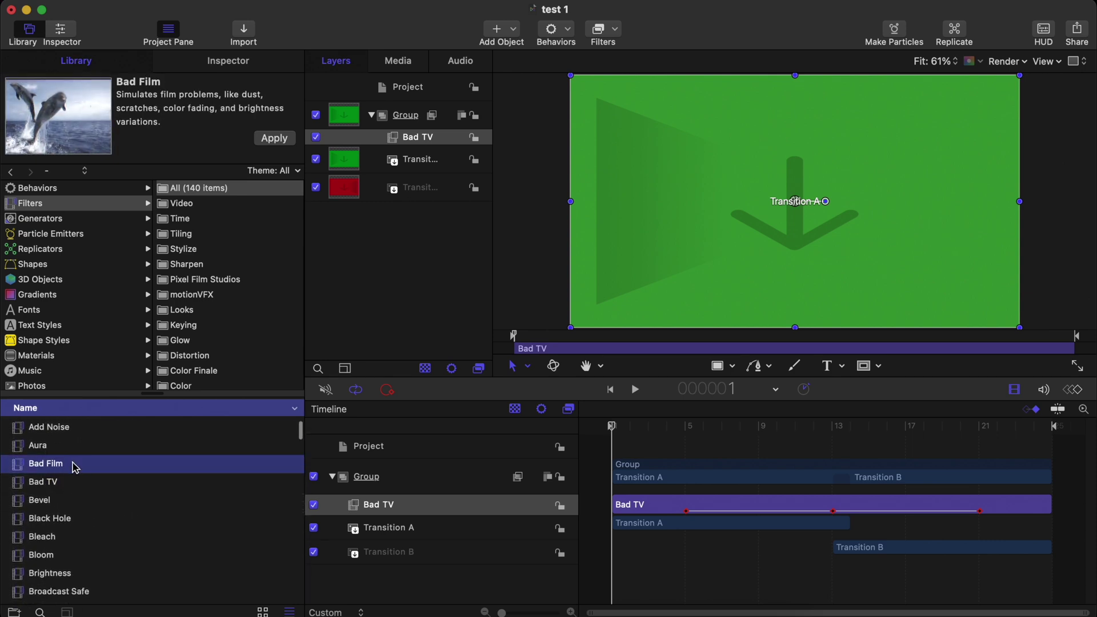
Apply Bad Film to the group above Bad TV and raise its Saturate Amount to 8.0
left_click_drag(103, 467, 424, 503)
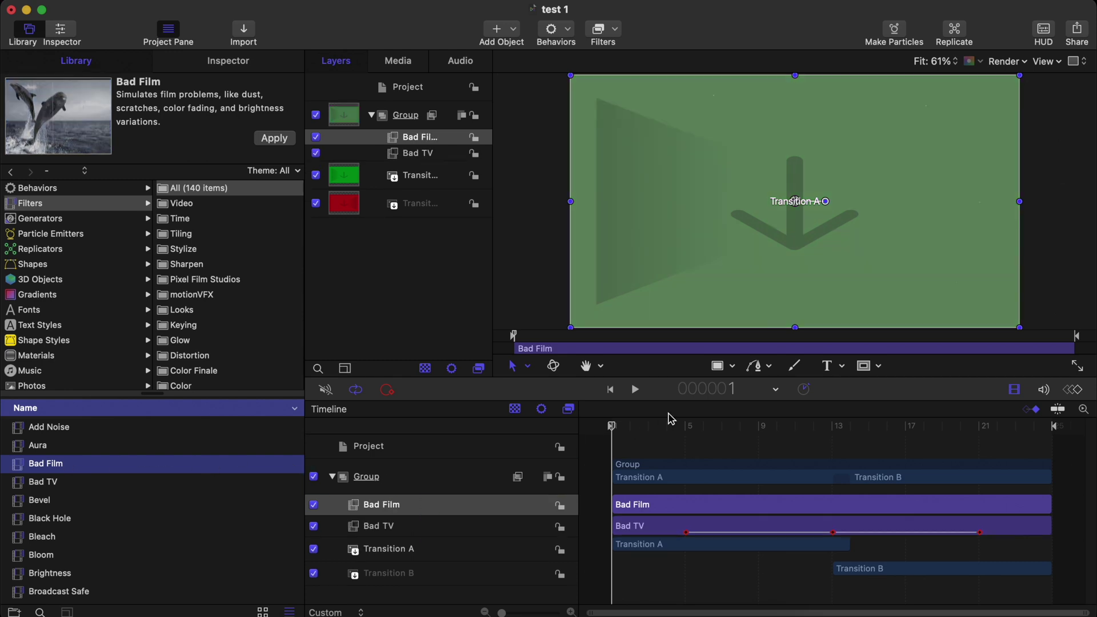
left_click(657, 440)
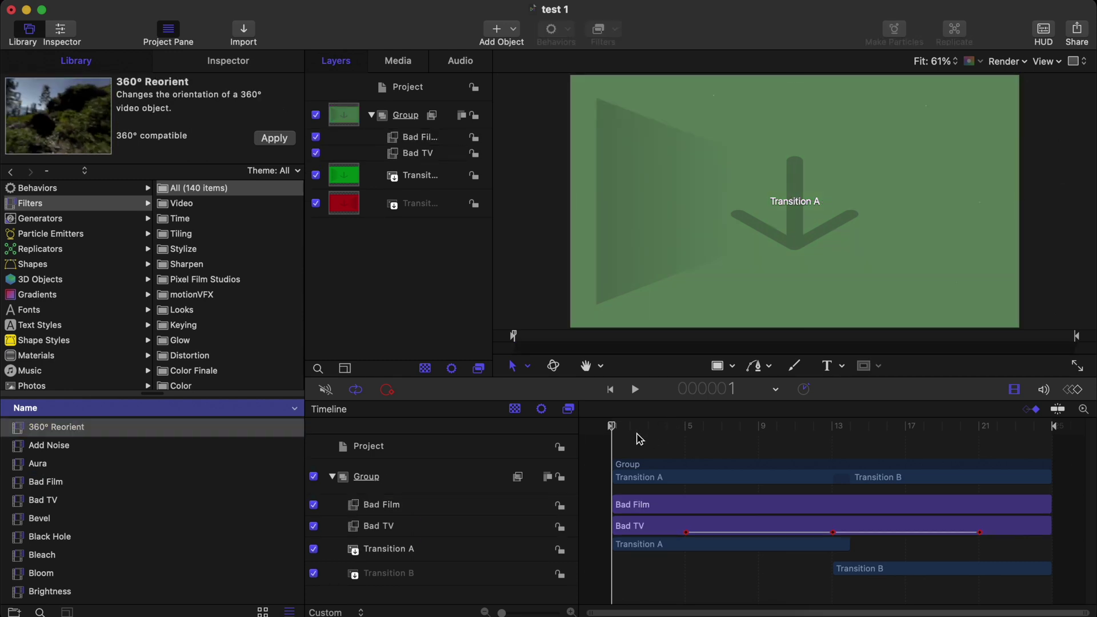
key("space")
key("space")
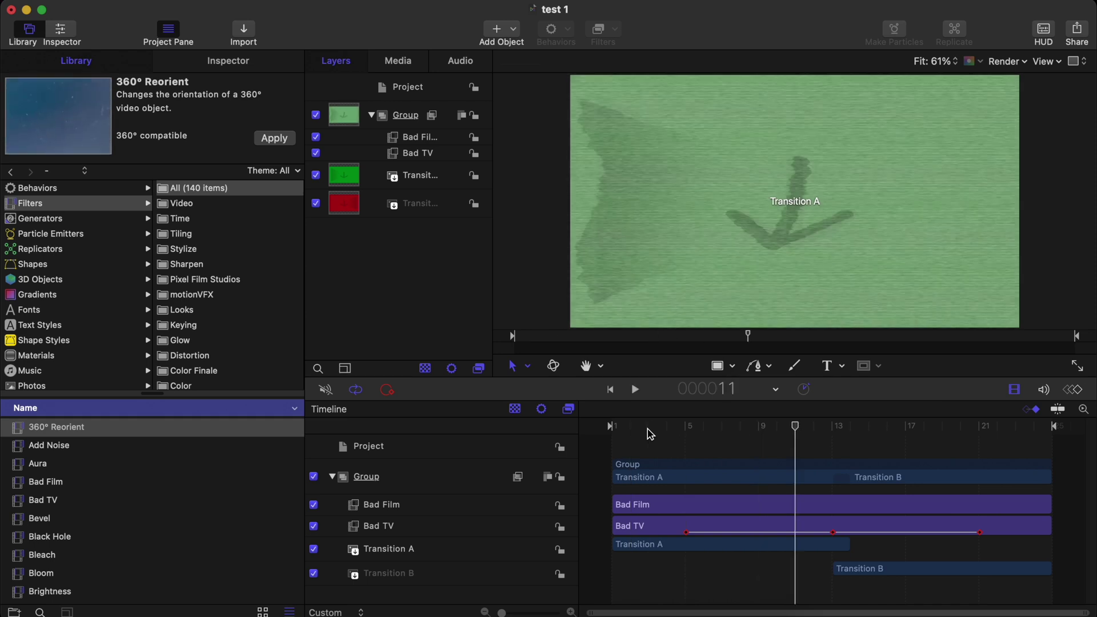
left_click(667, 429)
left_click(433, 514)
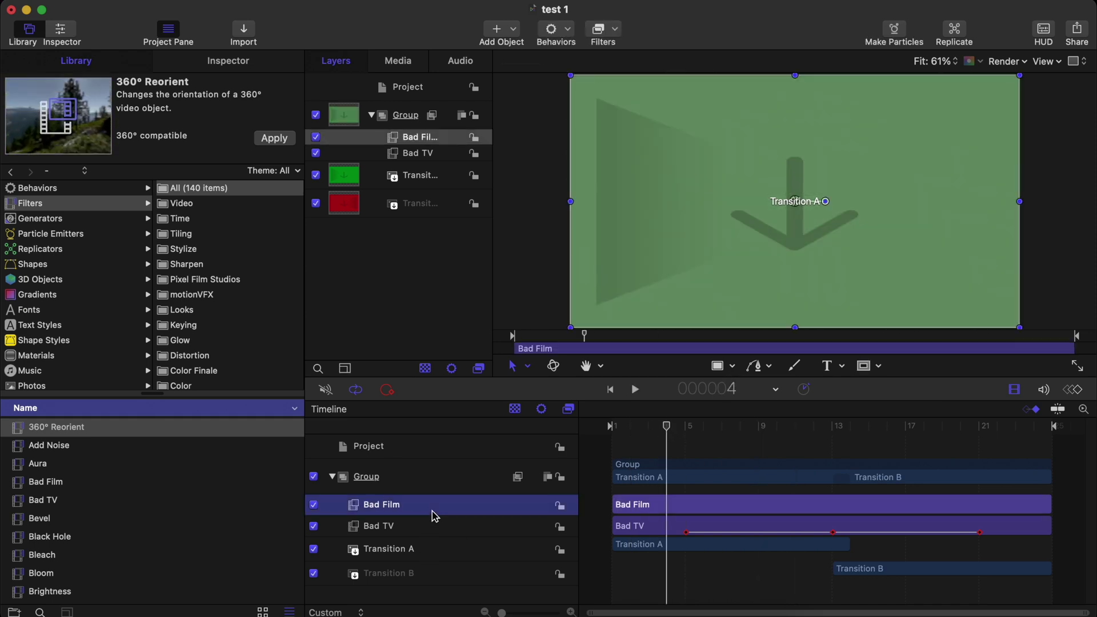
left_click(200, 55)
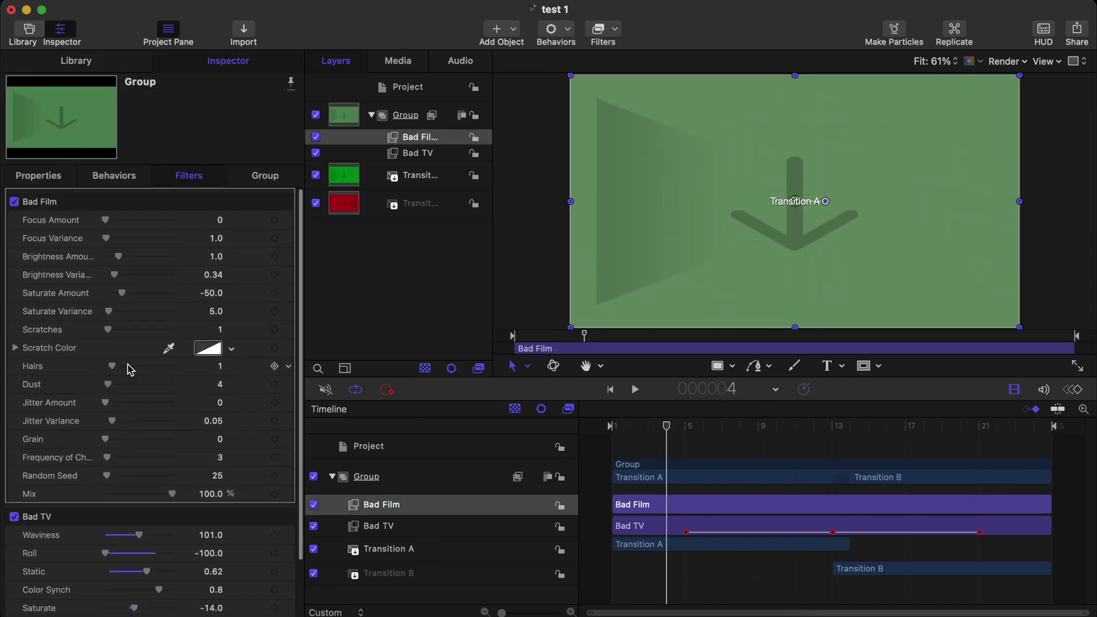
left_click_drag(143, 311, 139, 296)
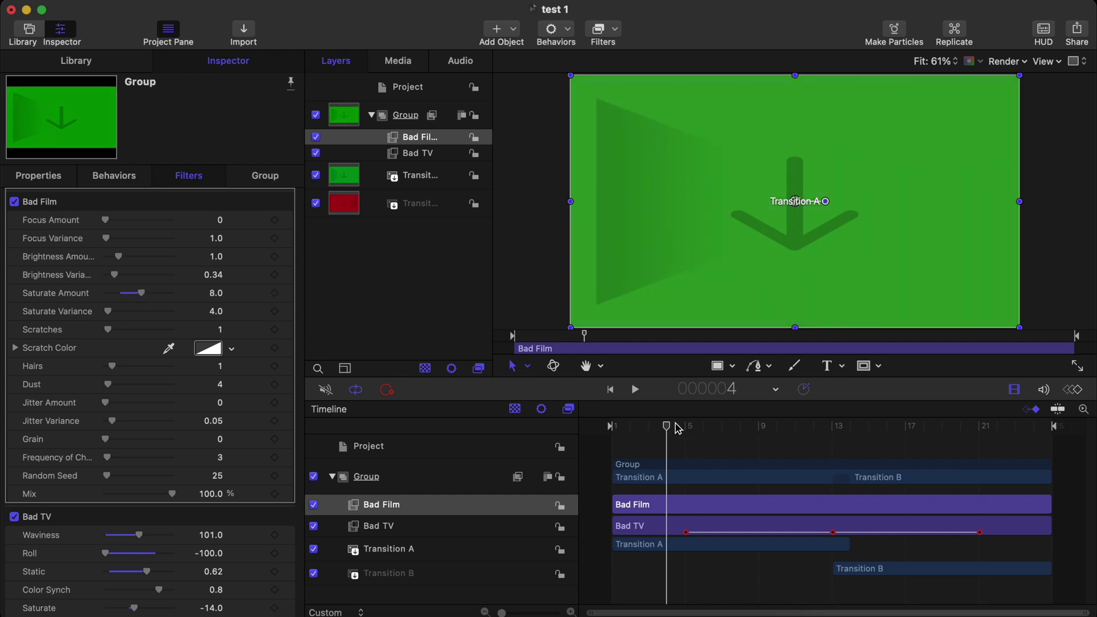
Keyframe Bad Film's Mix at frames 1 and 13, fading to 0% at frame 22, then preview
left_click(618, 429)
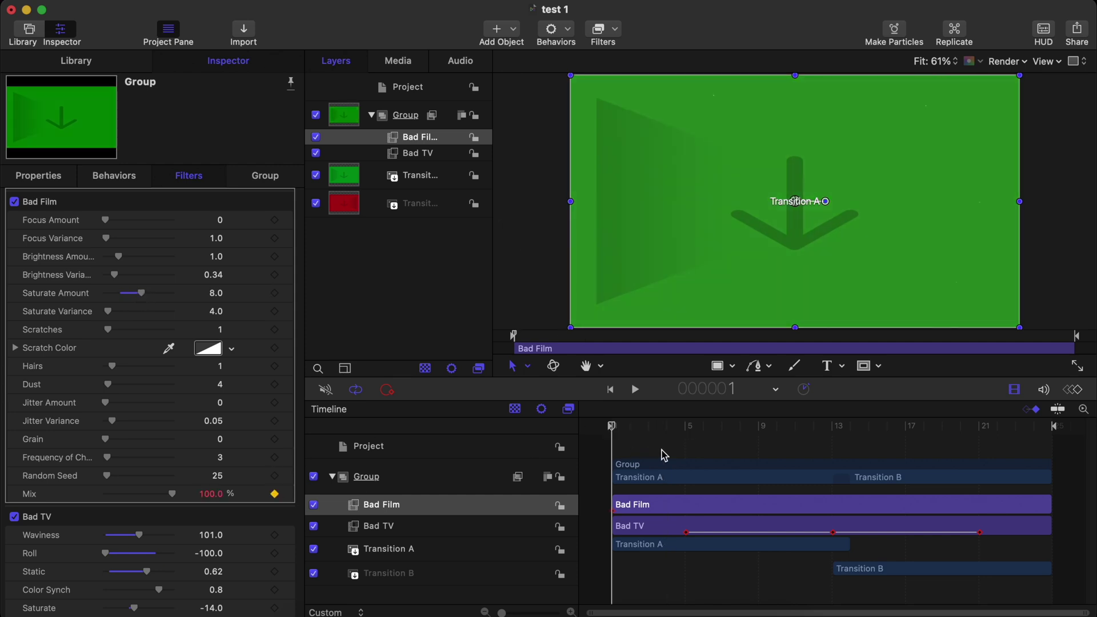
mouse_move(172, 494)
left_mouse_down()
mouse_move(69, 494)
mouse_move(172, 493)
left_mouse_up()
left_click(834, 428)
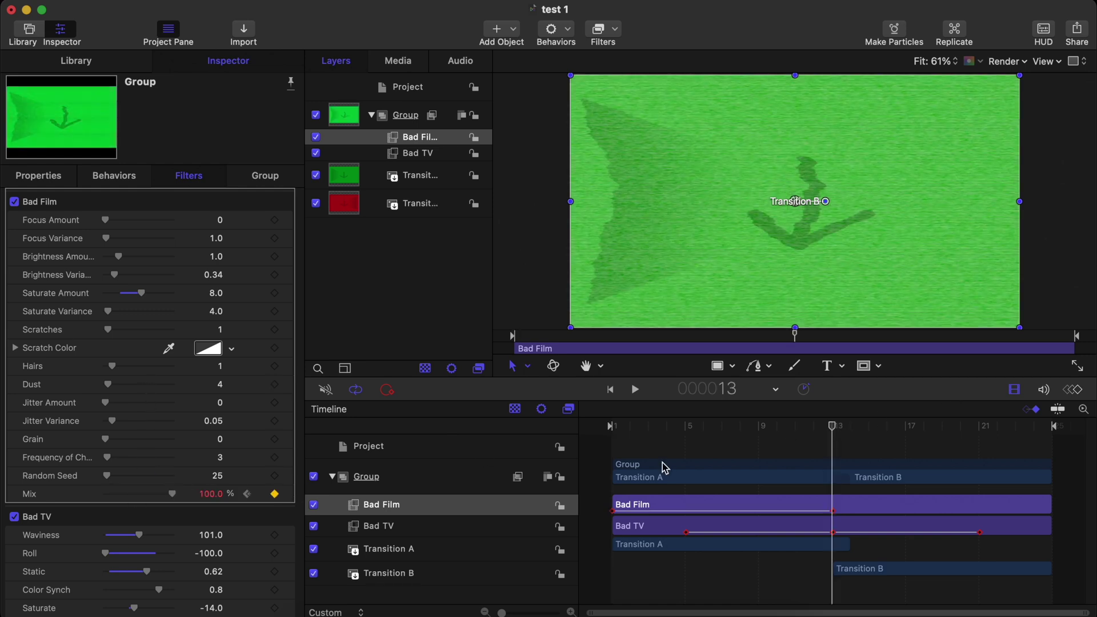
left_click(997, 430)
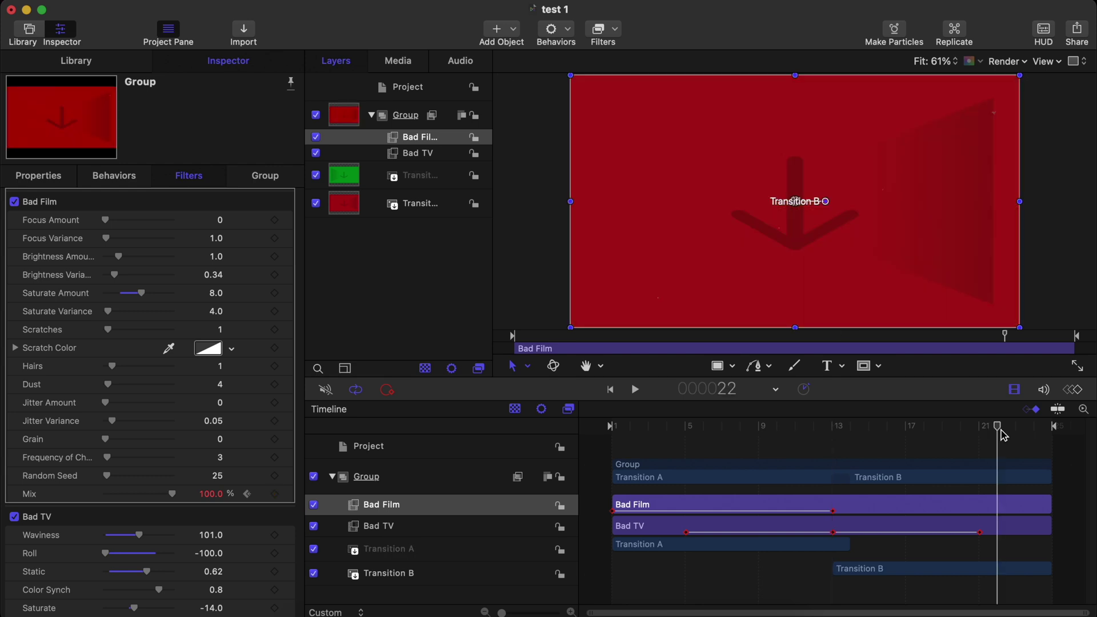
left_click_drag(130, 497, 101, 494)
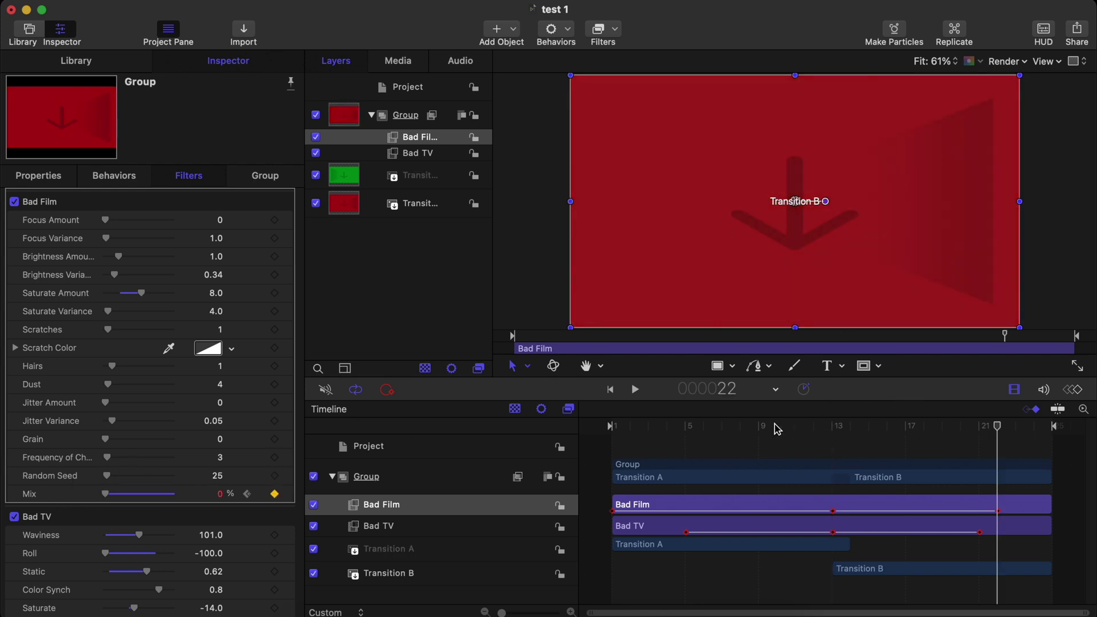
key("space")
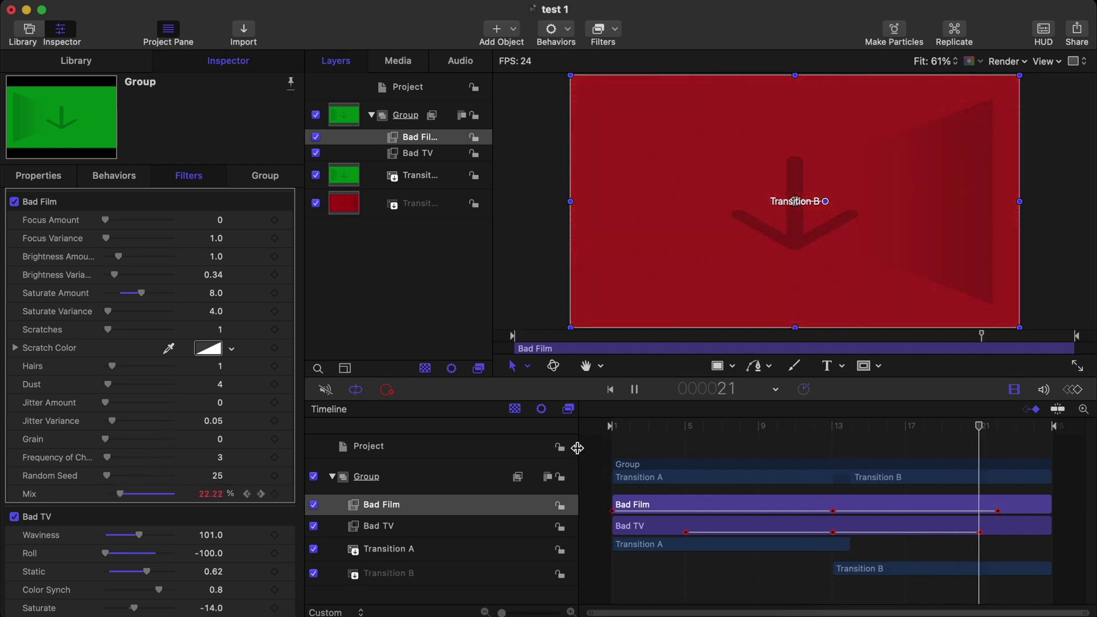
Search the library for 'earth' and drop Earthquake on the group under Bad TV, viewing frame 11
key("space")
left_click(127, 66)
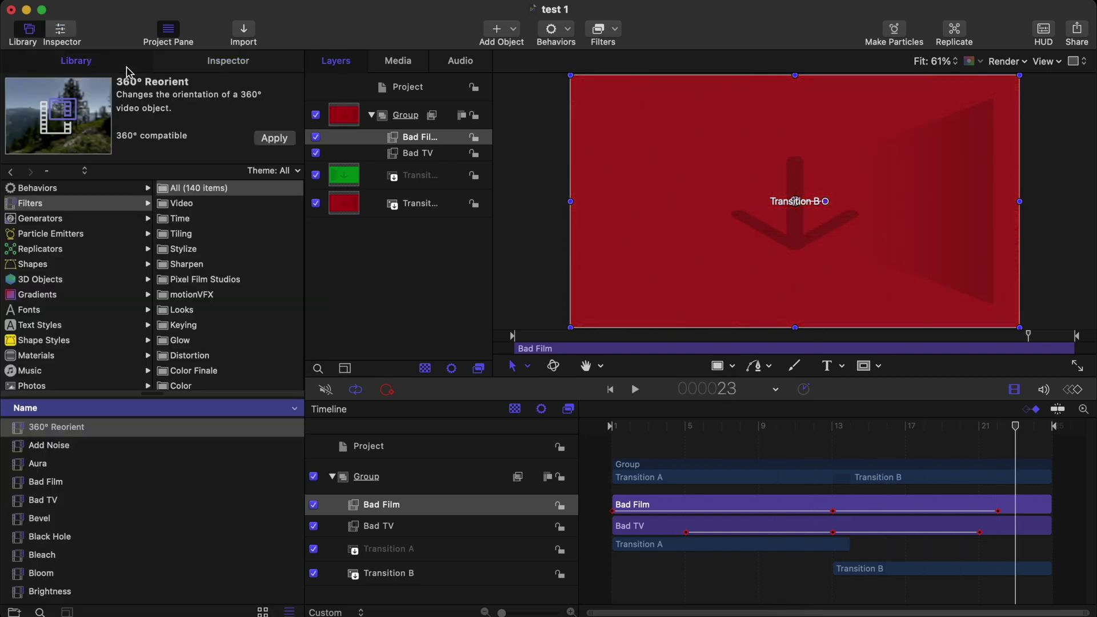
left_click(40, 612)
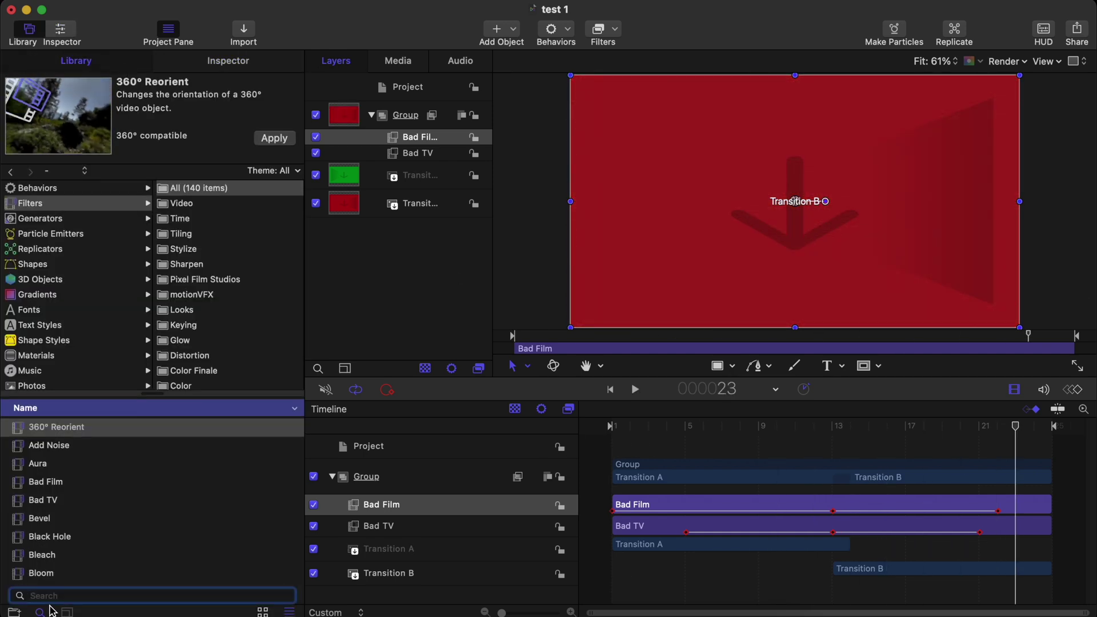
type("earth")
left_click(50, 428)
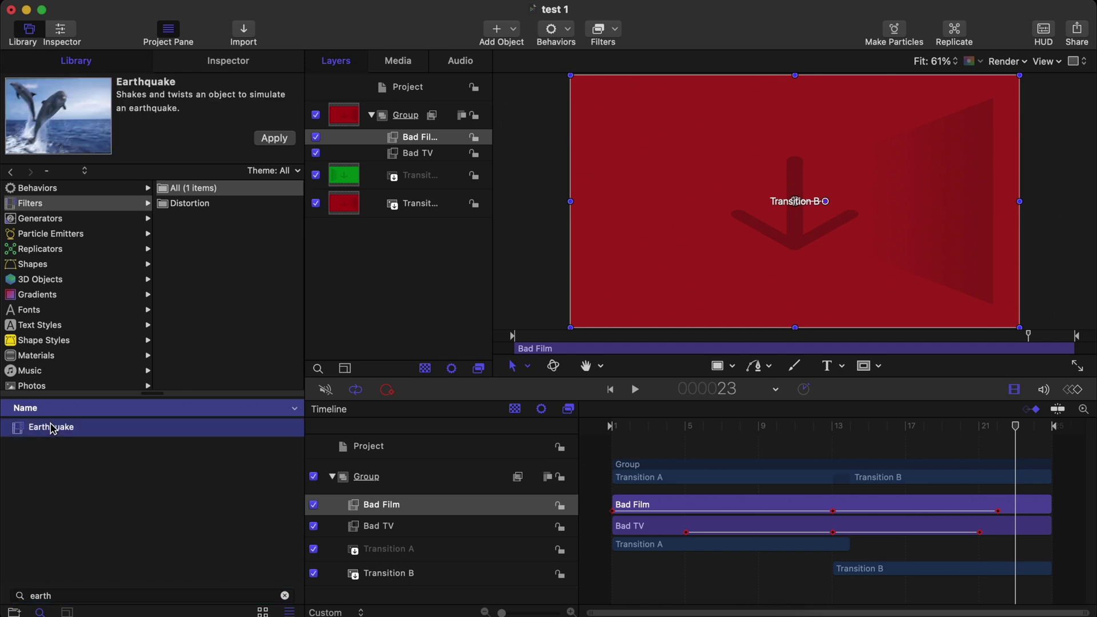
left_click_drag(51, 428, 383, 542)
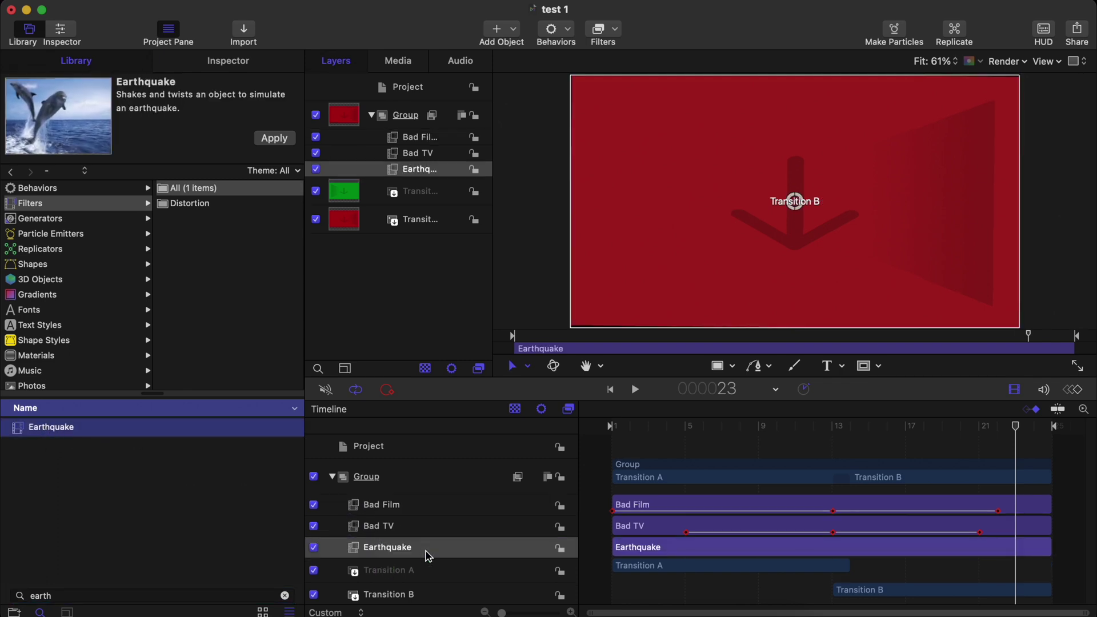
left_click(663, 425)
key("Home")
left_click_drag(666, 438, 796, 429)
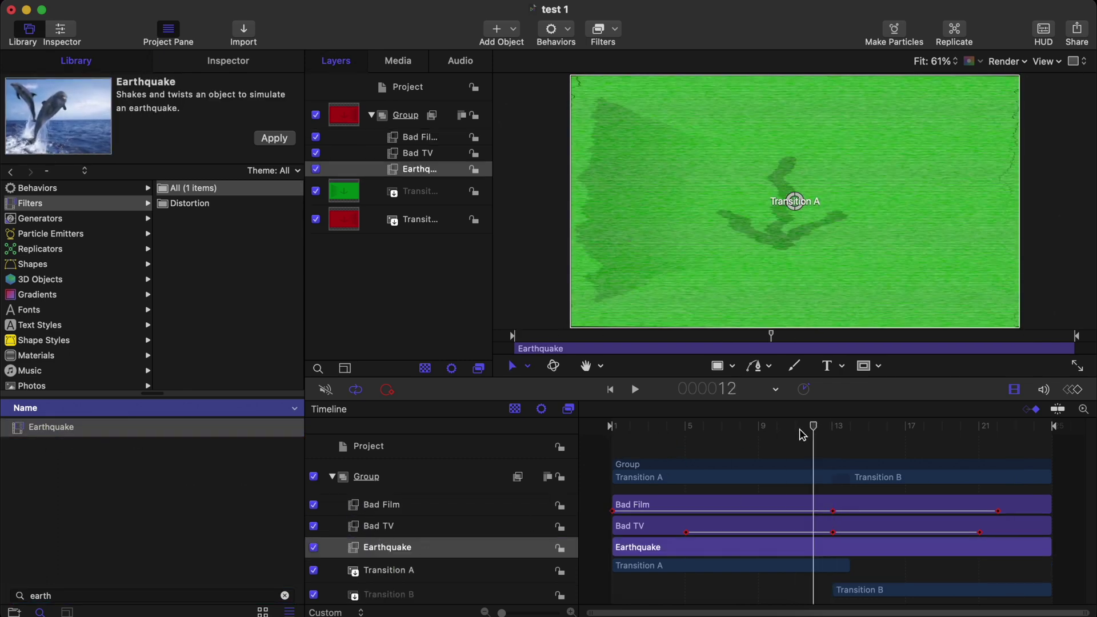
Set Earthquake to Twist 0.16, Horizontal Shake 0.42, Vertical Shake 0.27 and Layers 4, then preview
left_click(228, 61)
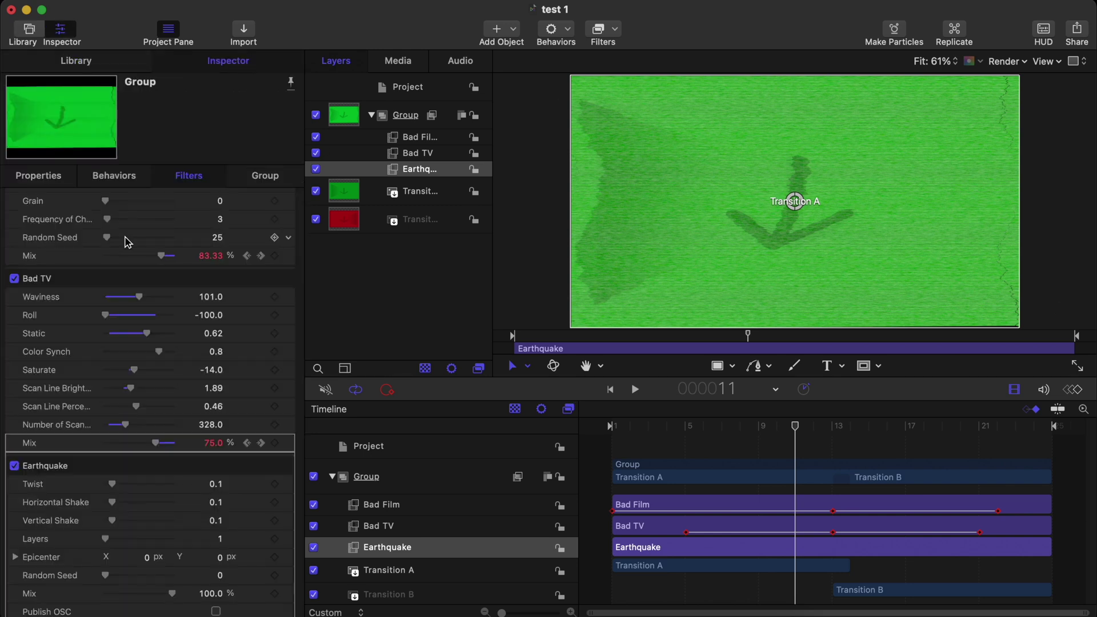
left_click_drag(112, 483, 134, 544)
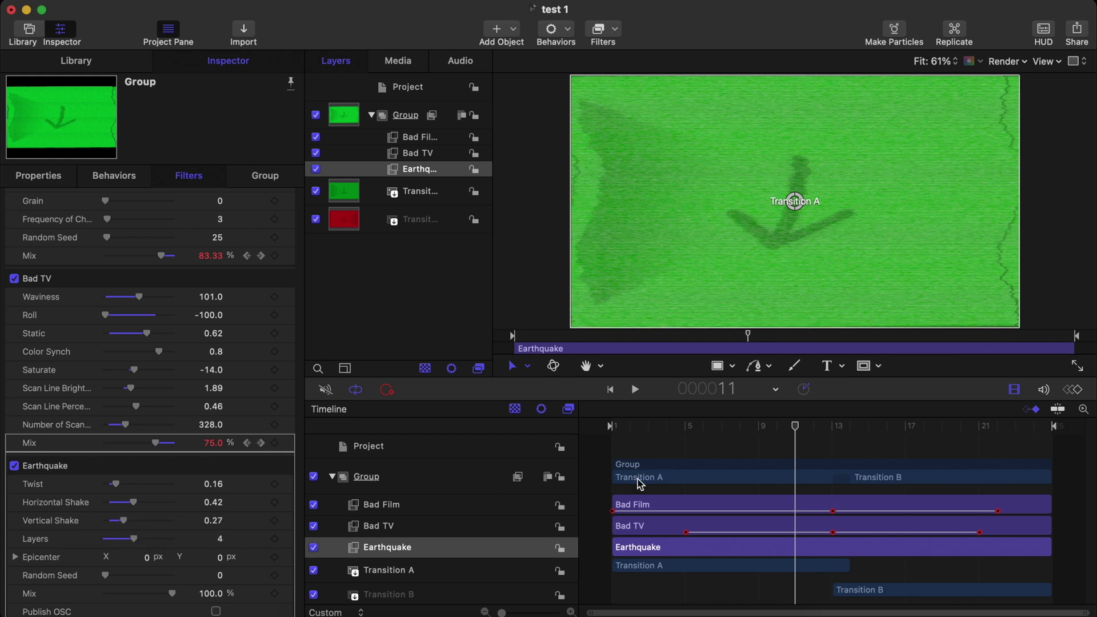
key("space")
key("space")
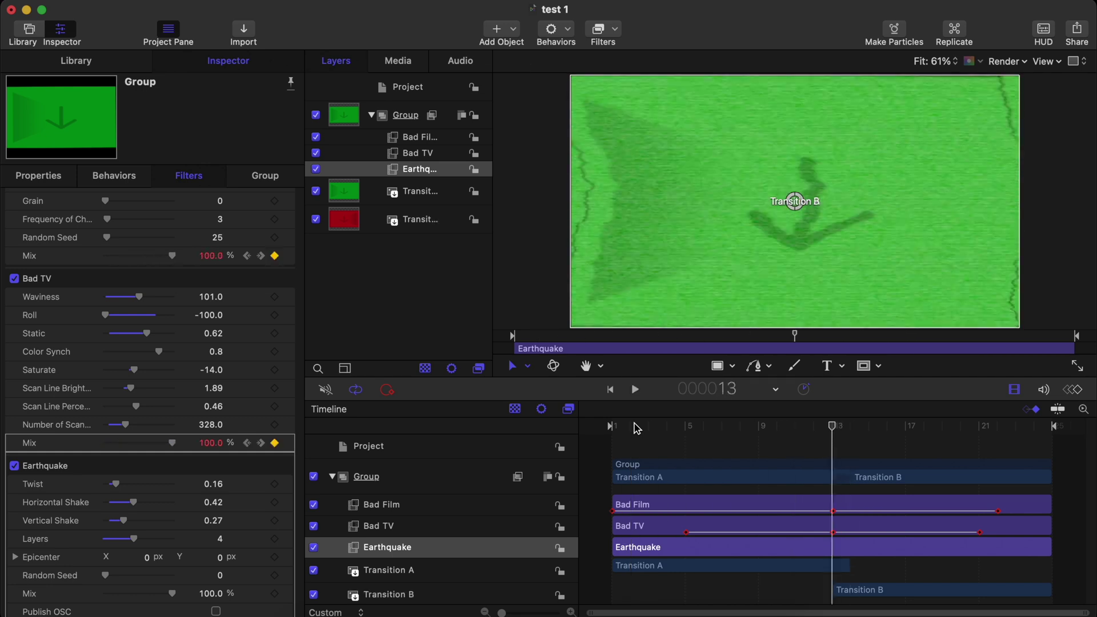
key("space")
key("space")
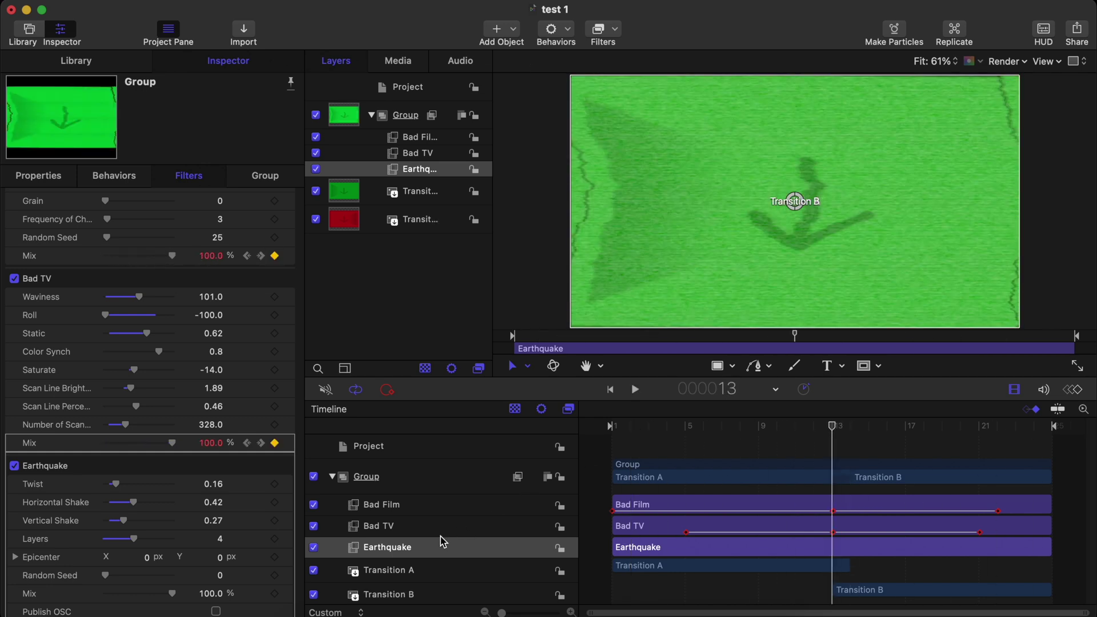
Keyframe Earthquake's Mix at 0% on frame 4 with further keyframes at frames 13 and 21, then play back
left_click(667, 437)
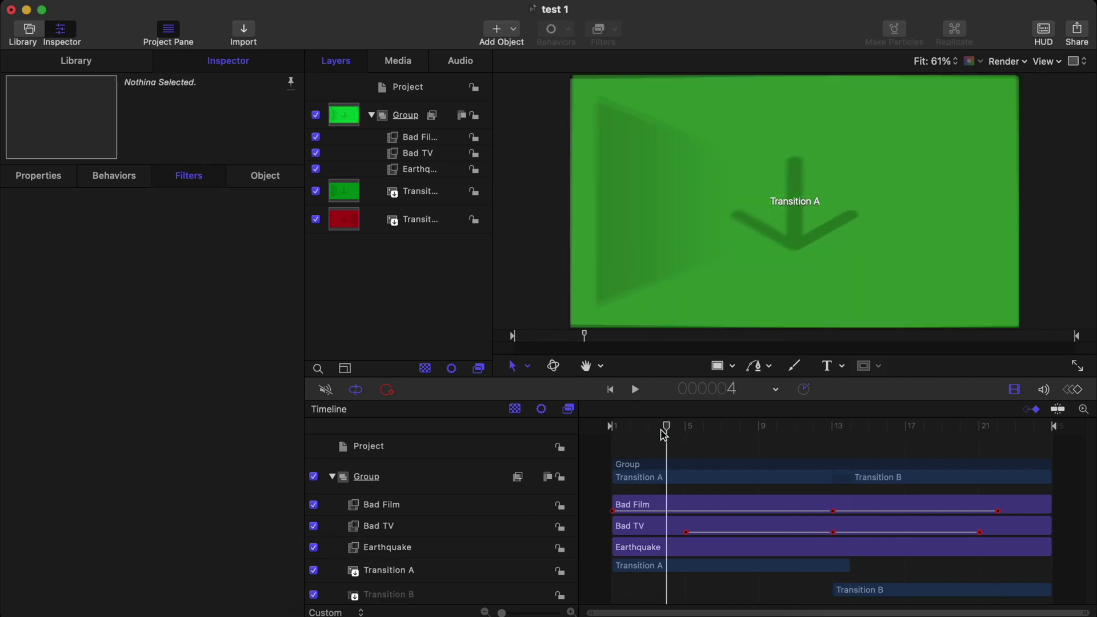
left_click(477, 553)
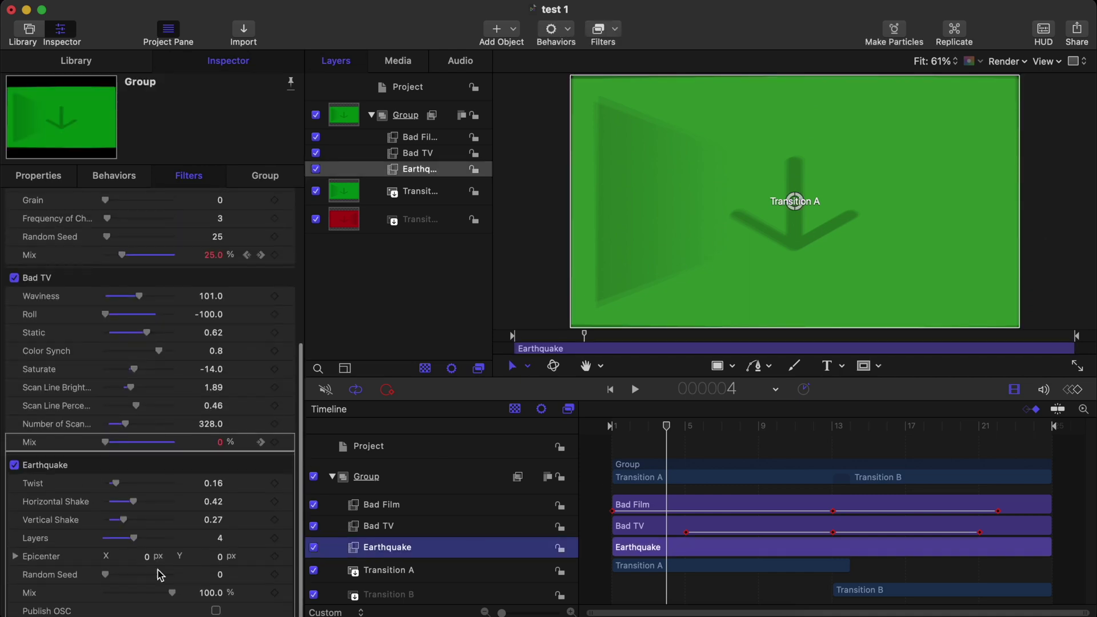
left_click(274, 595)
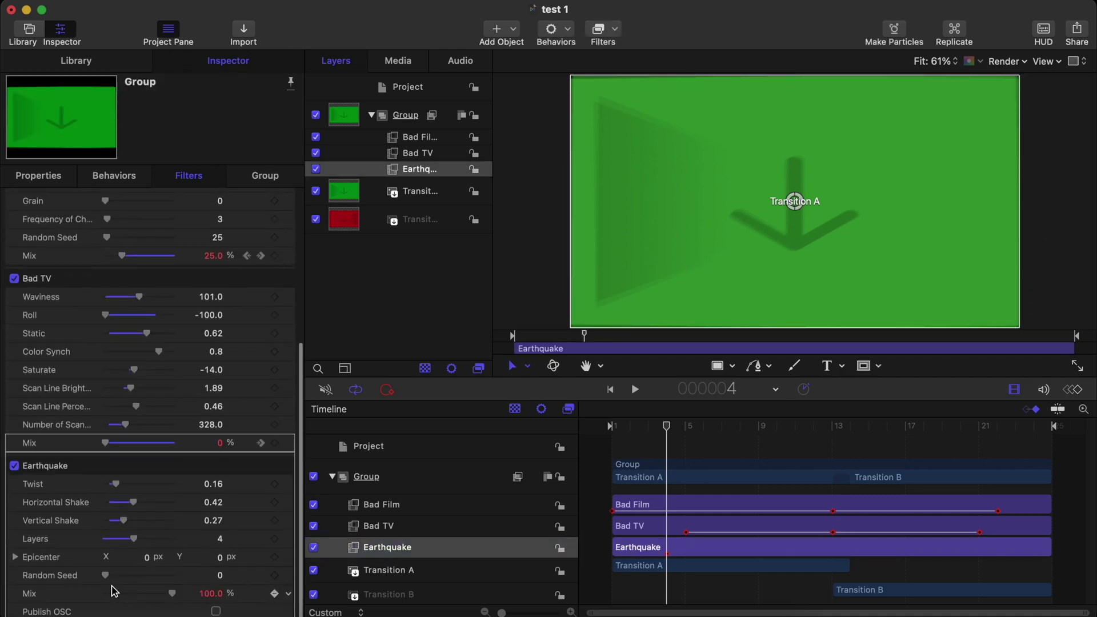
left_click_drag(172, 595, 104, 594)
left_click(829, 427)
left_click(979, 427)
left_click(623, 427)
key("space")
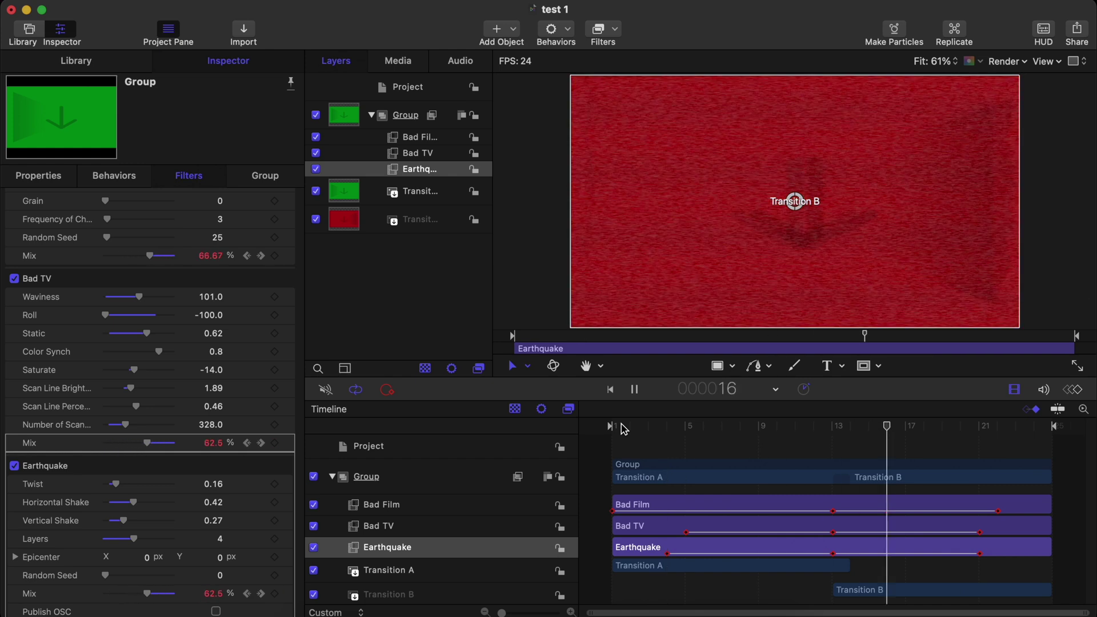
left_click(108, 5)
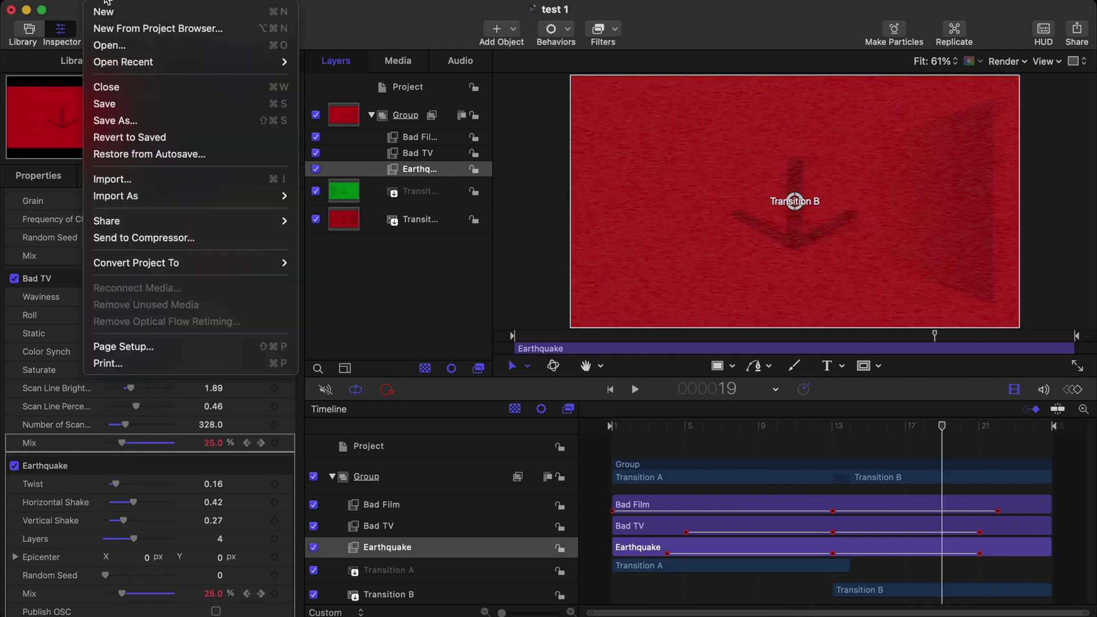
Publish the template as 'Final Test' in 02.Final Cut Transitions, then quit Final Cut Pro
left_click(139, 121)
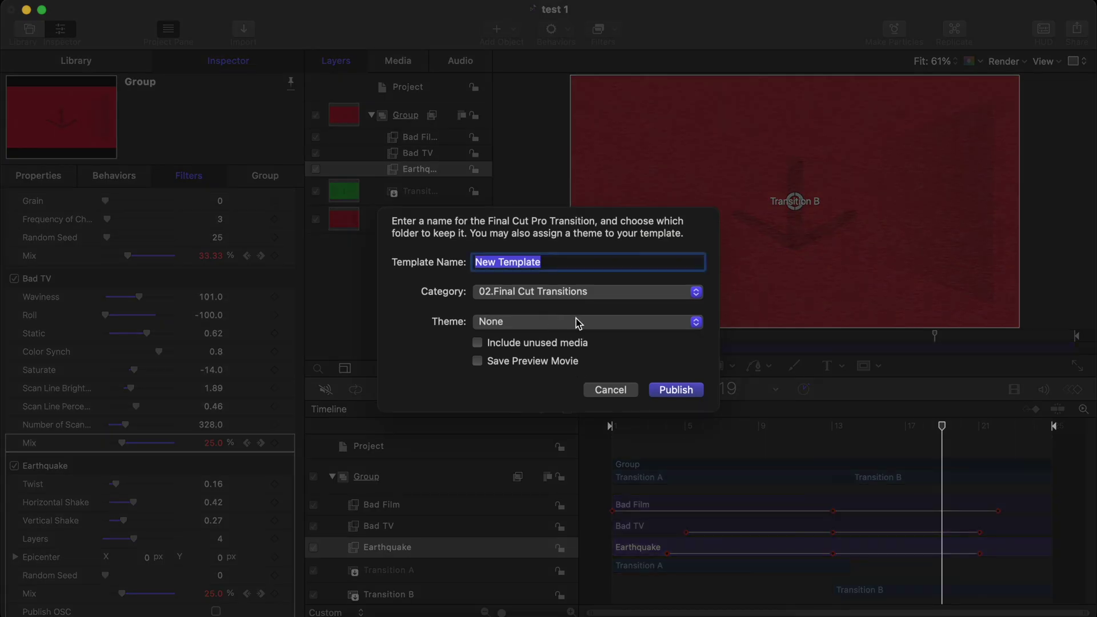
left_click(564, 264)
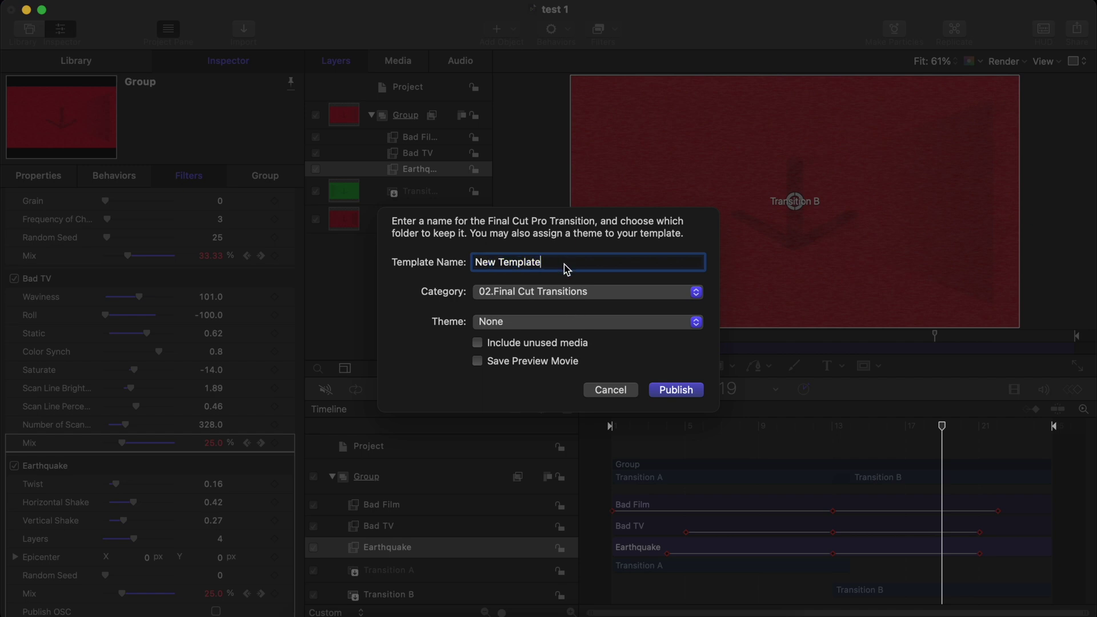
key("super+a")
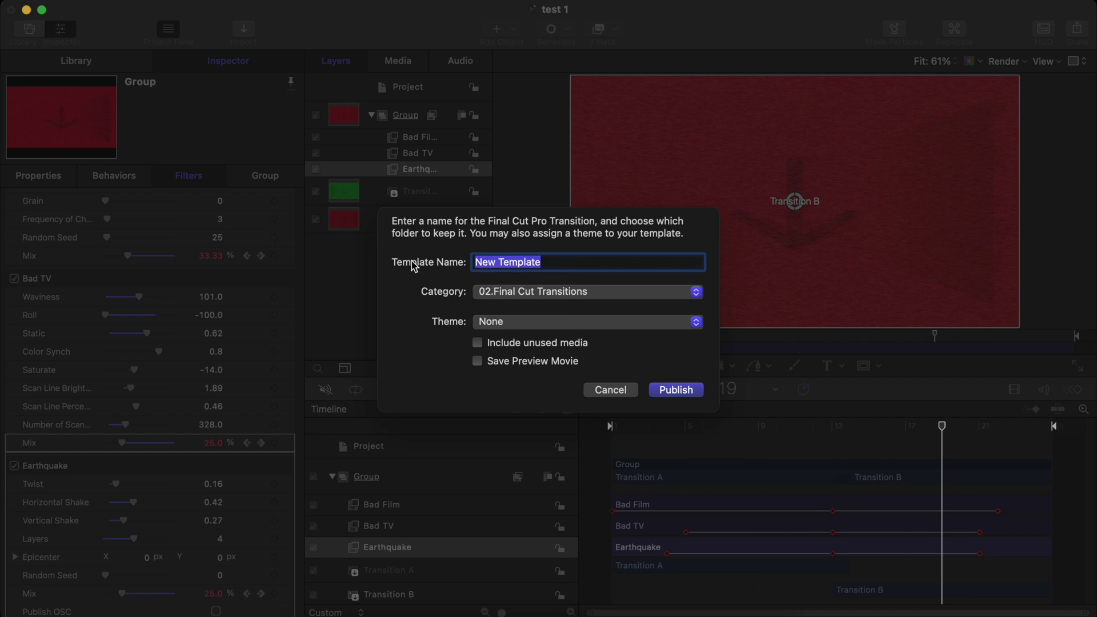
type("Fin")
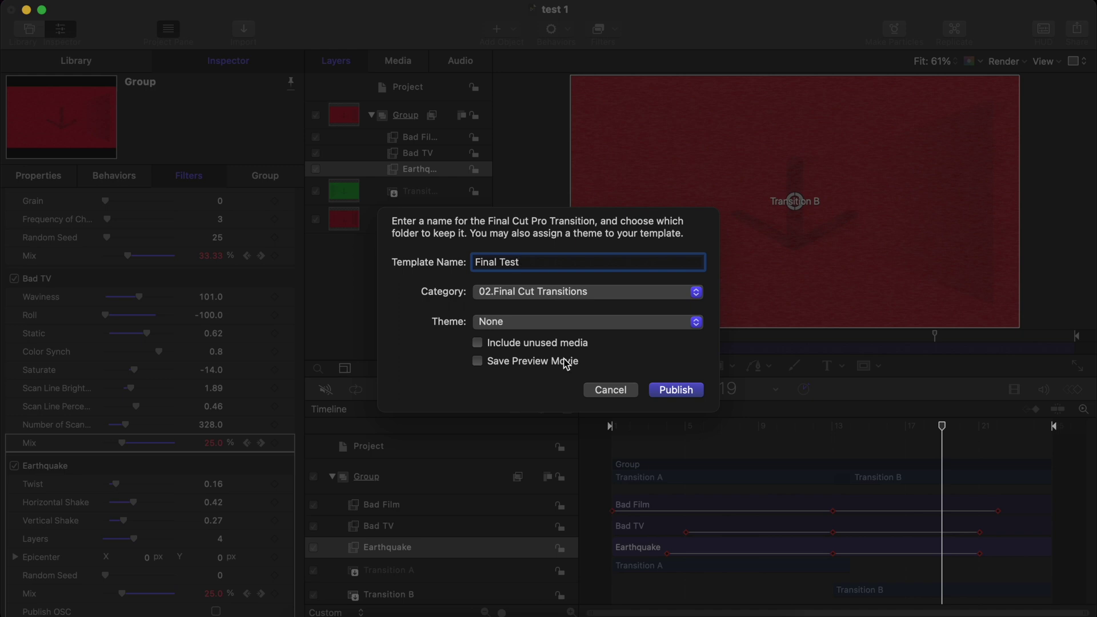
type("al Test")
left_click(663, 388)
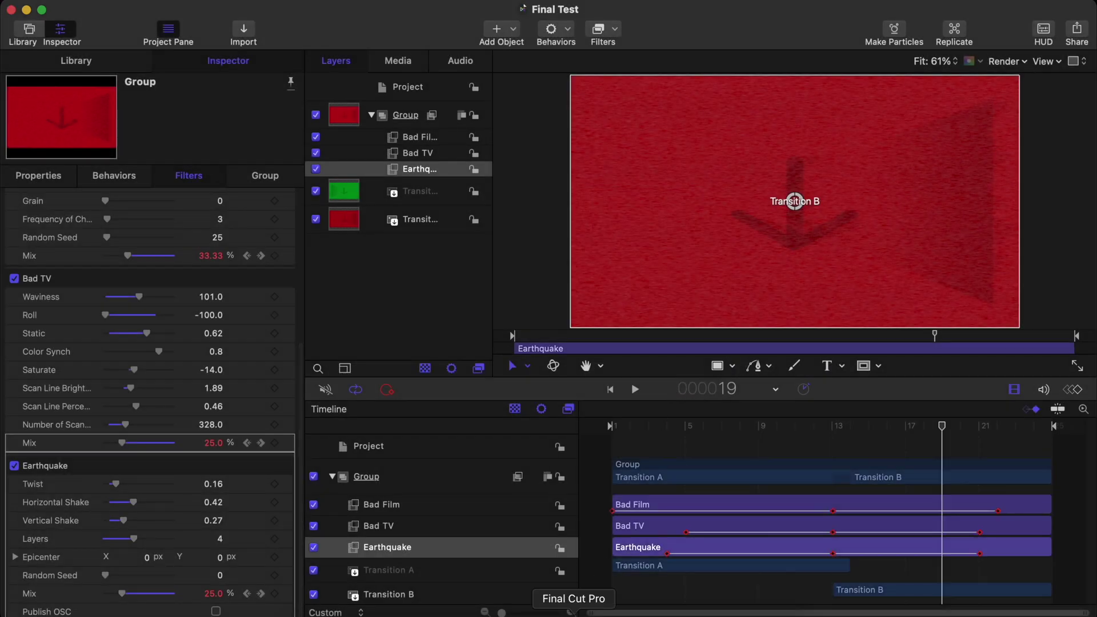
right_click(571, 611)
left_click(579, 594)
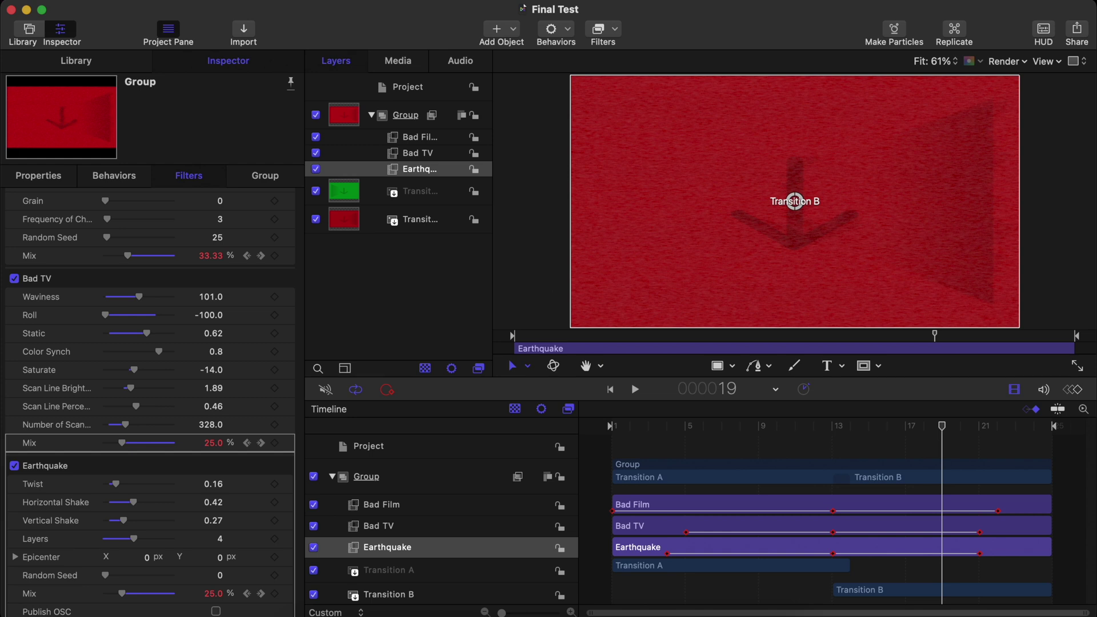
Place Final Test between the New York and Nashville clips and extend it to about 1:15
left_click(573, 610)
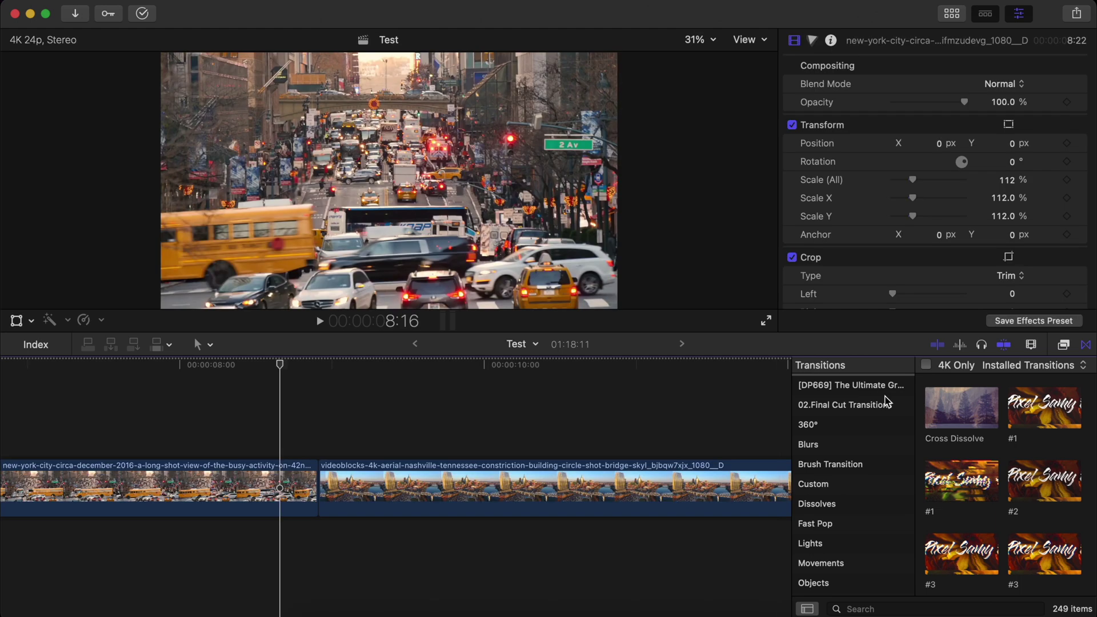
left_click(886, 404)
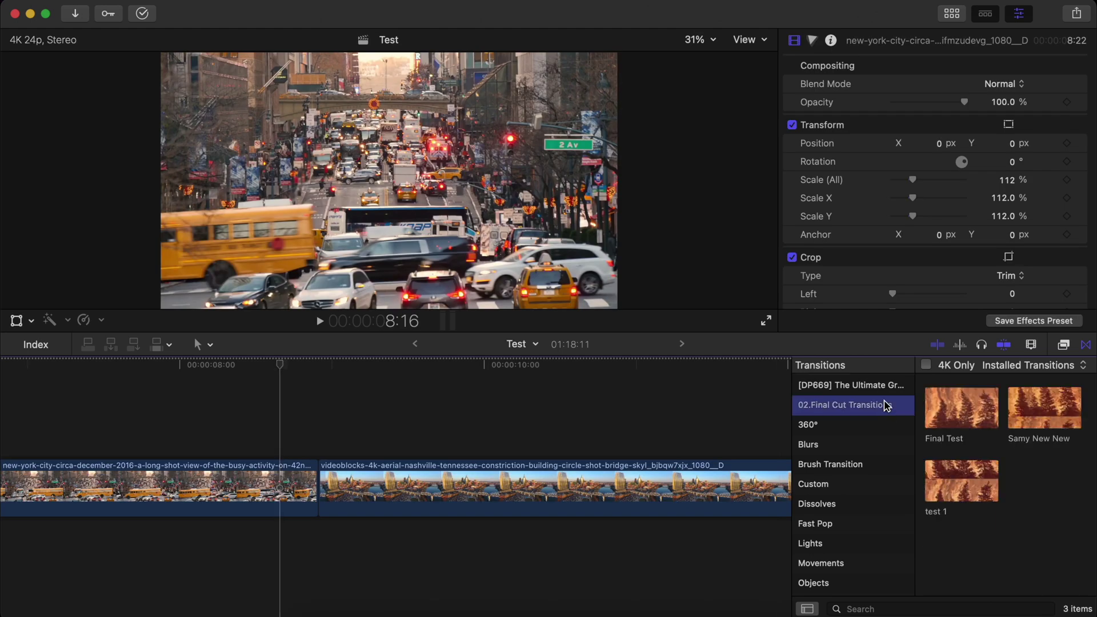
left_click(942, 427)
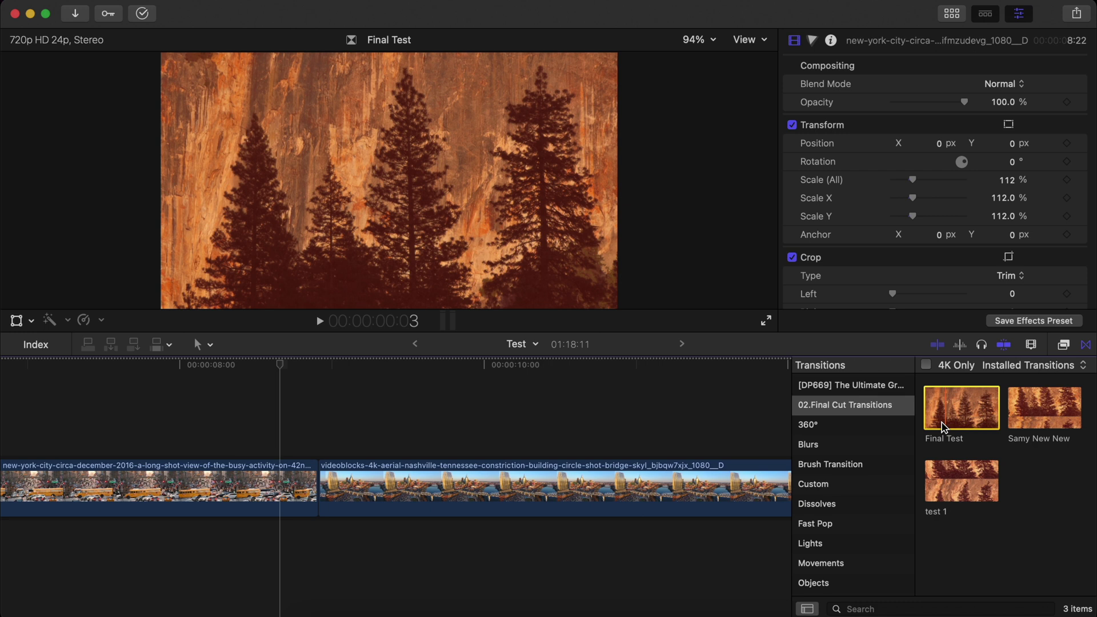
left_click_drag(942, 427, 282, 448)
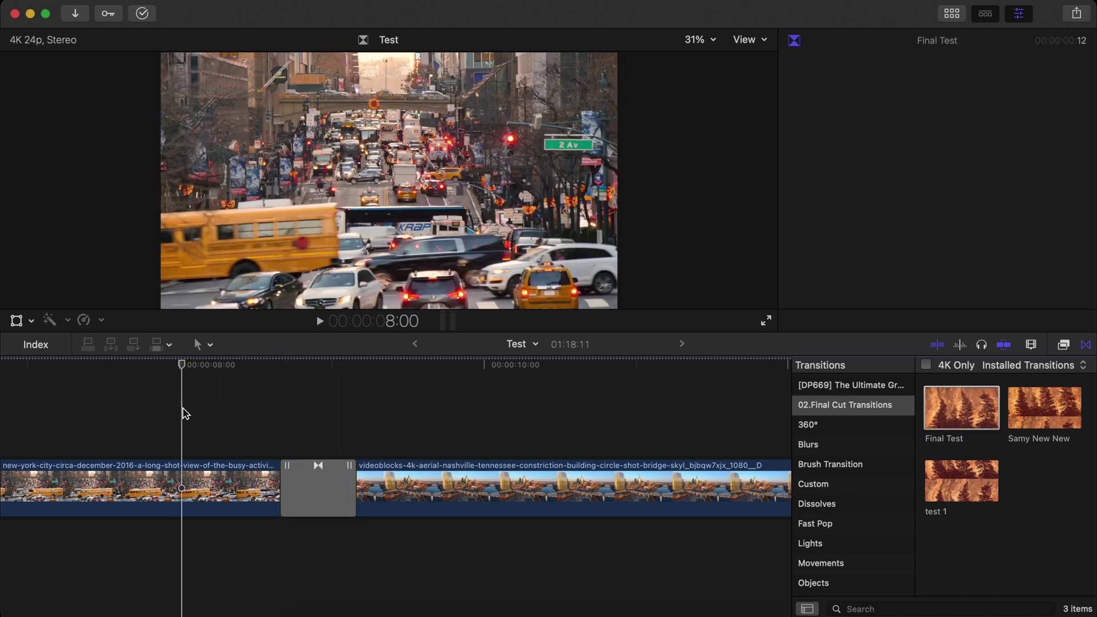
key("space")
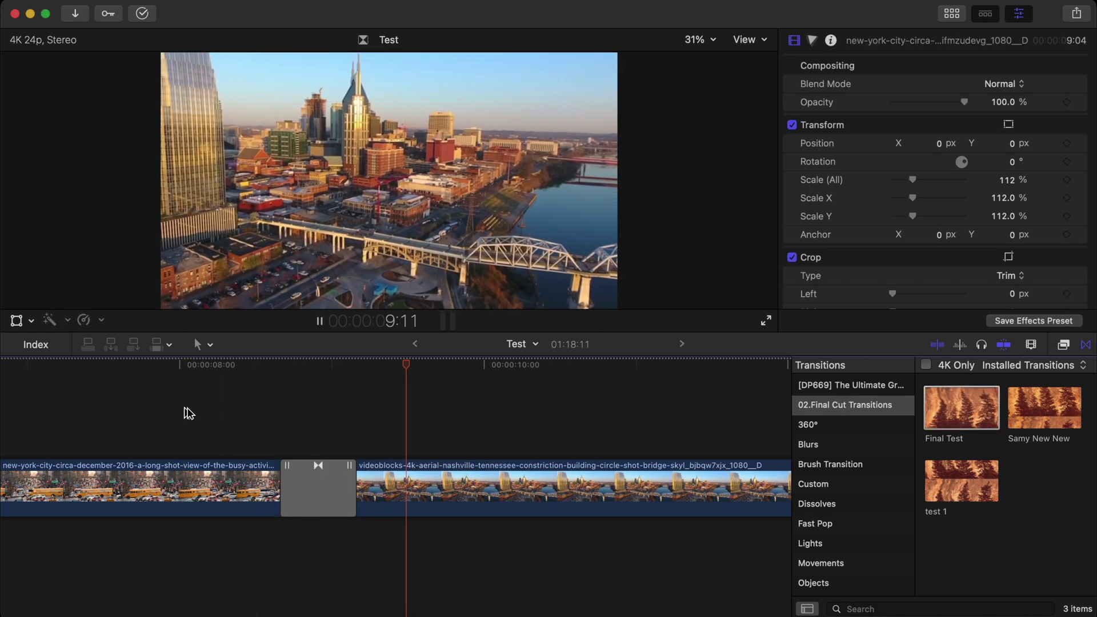
left_click(195, 410)
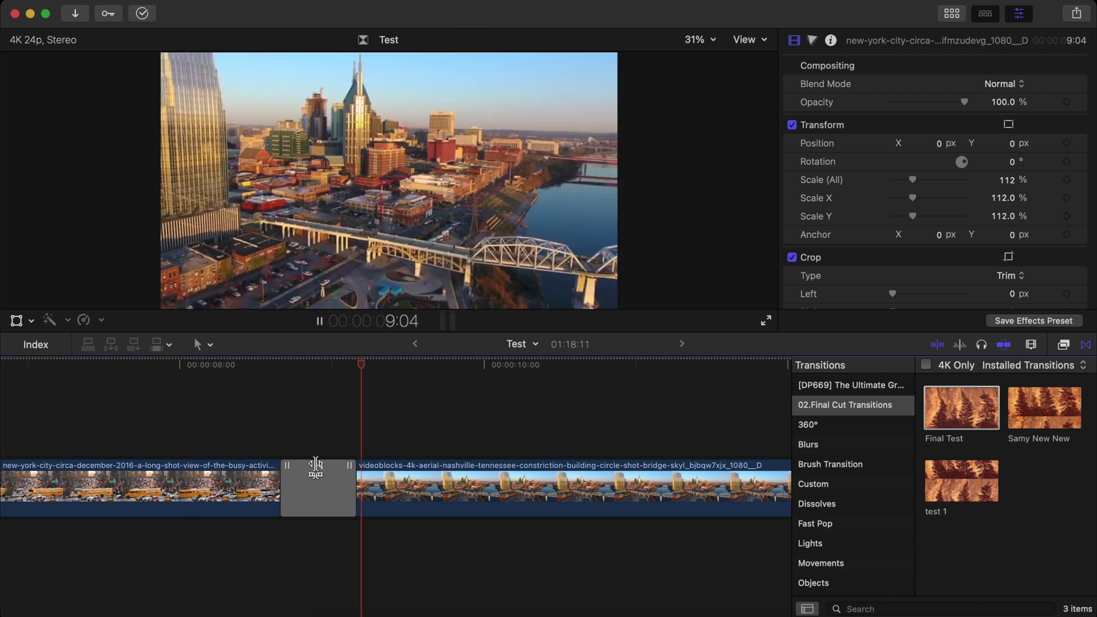
left_click_drag(348, 476, 437, 475)
left_click(170, 443)
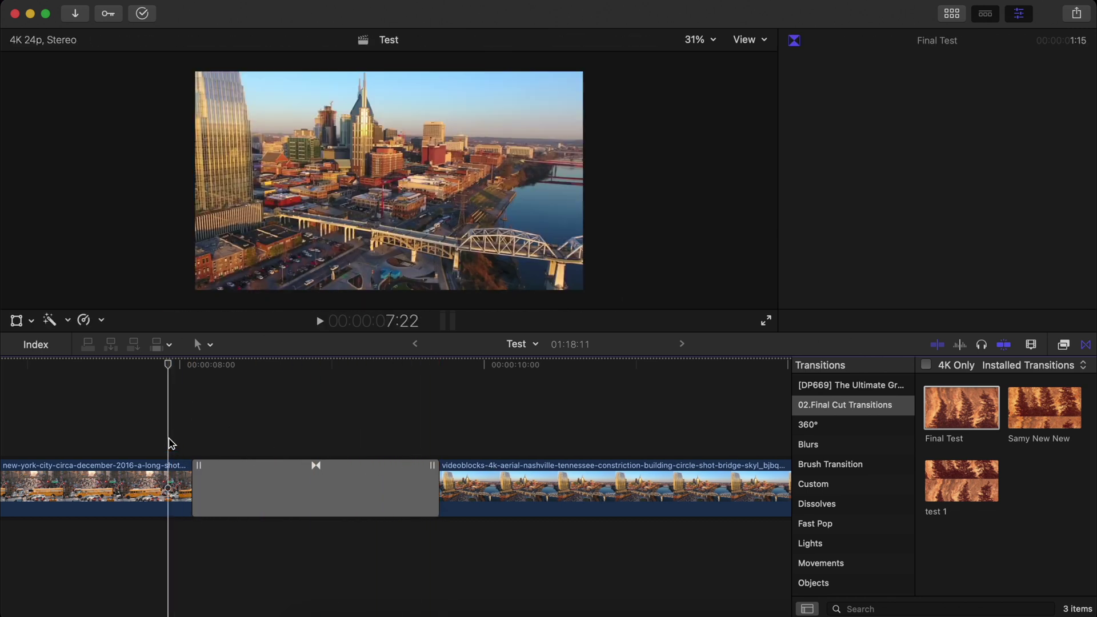